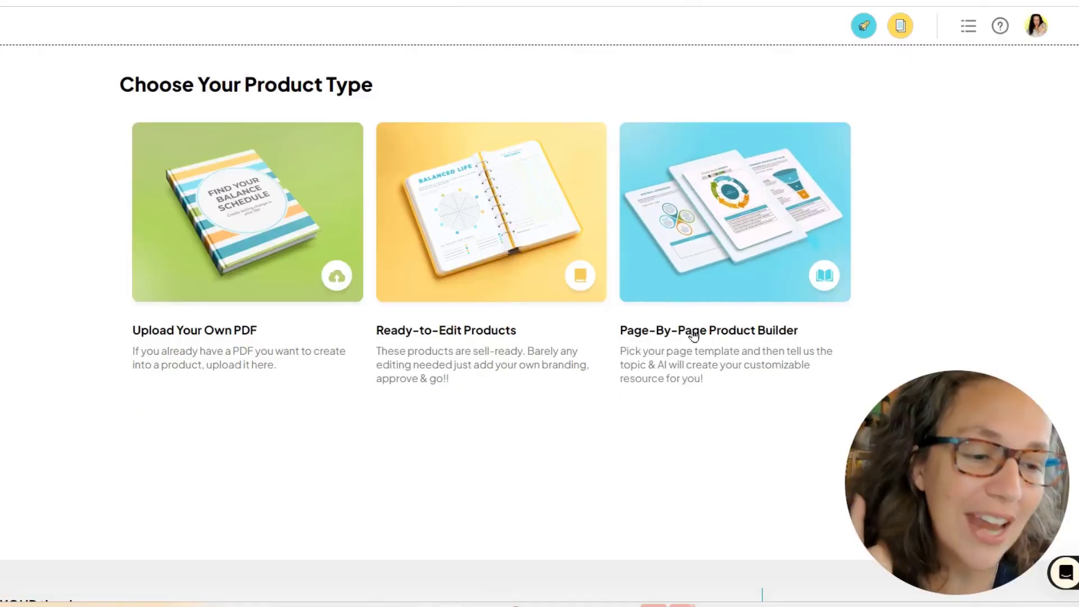
Start a page-by-page product and shuffle the custom colours to a teal-orange accent palette.
click(693, 334)
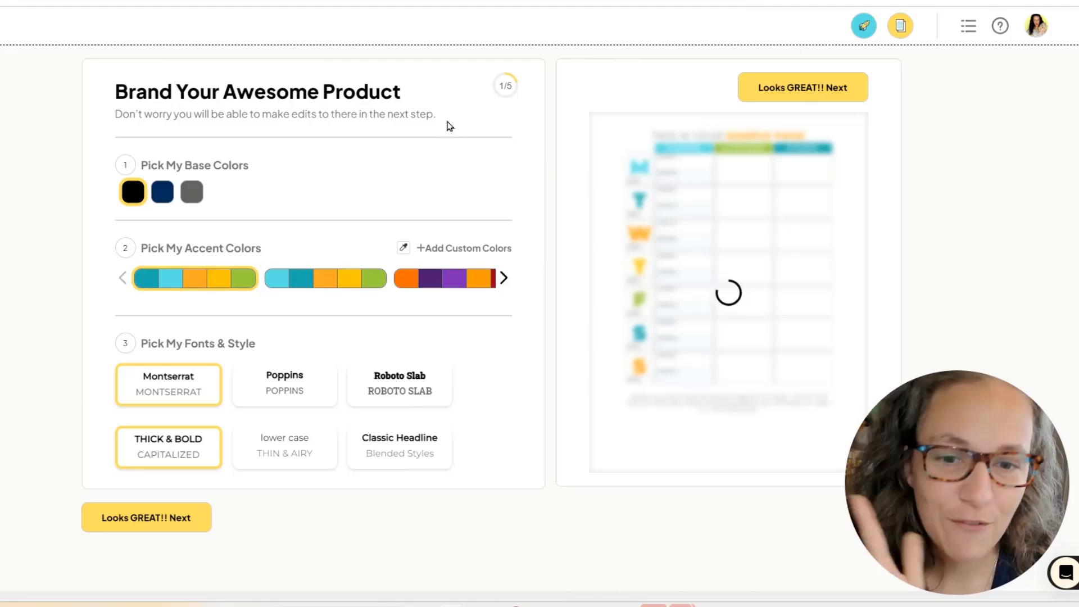
click(436, 253)
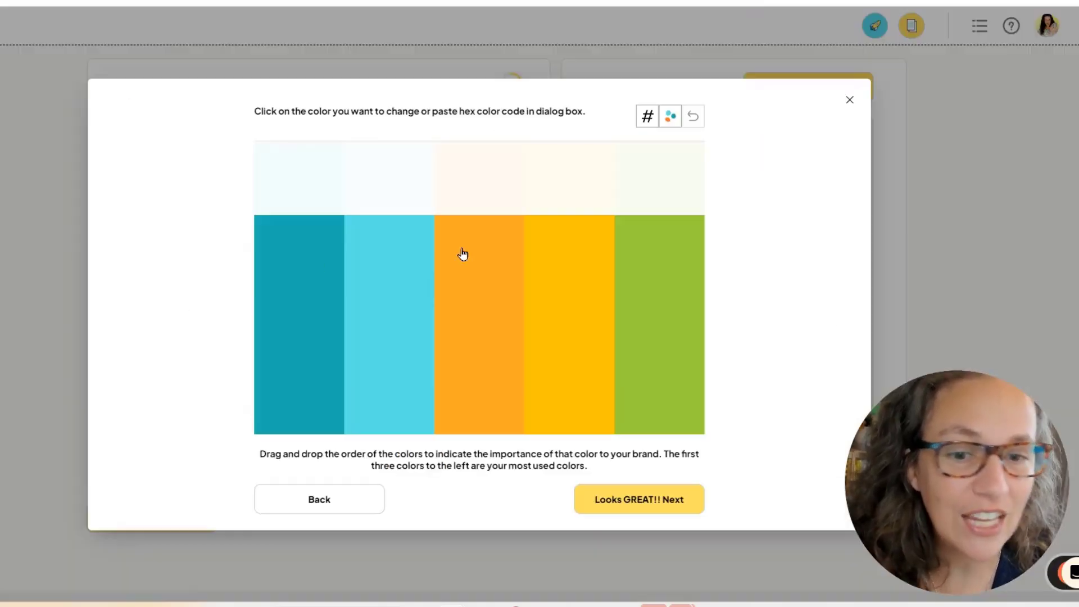
click(667, 124)
click(668, 124)
click(668, 125)
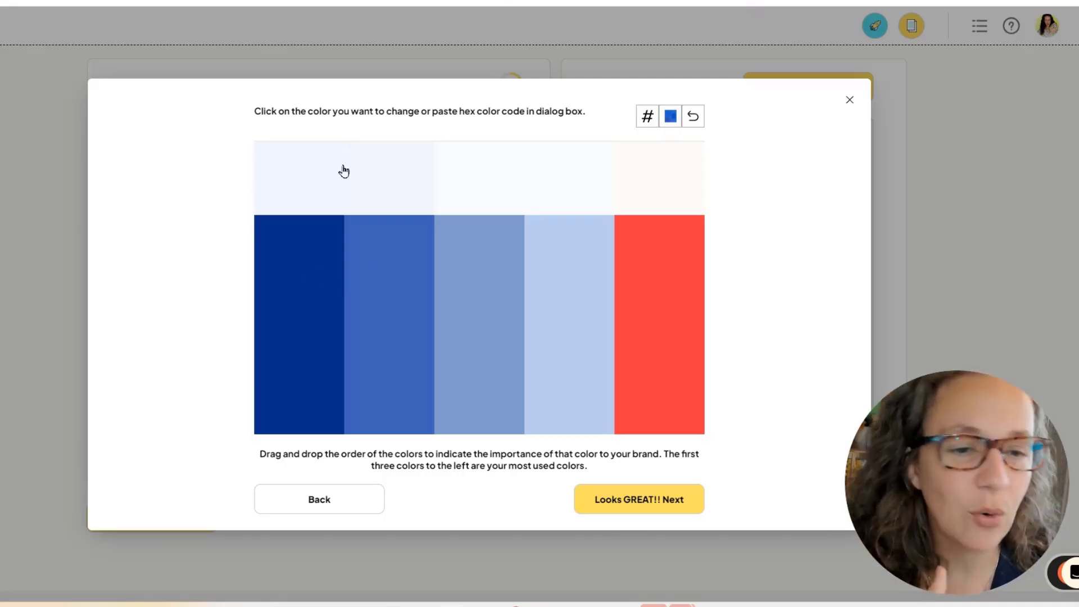
click(340, 308)
click(926, 62)
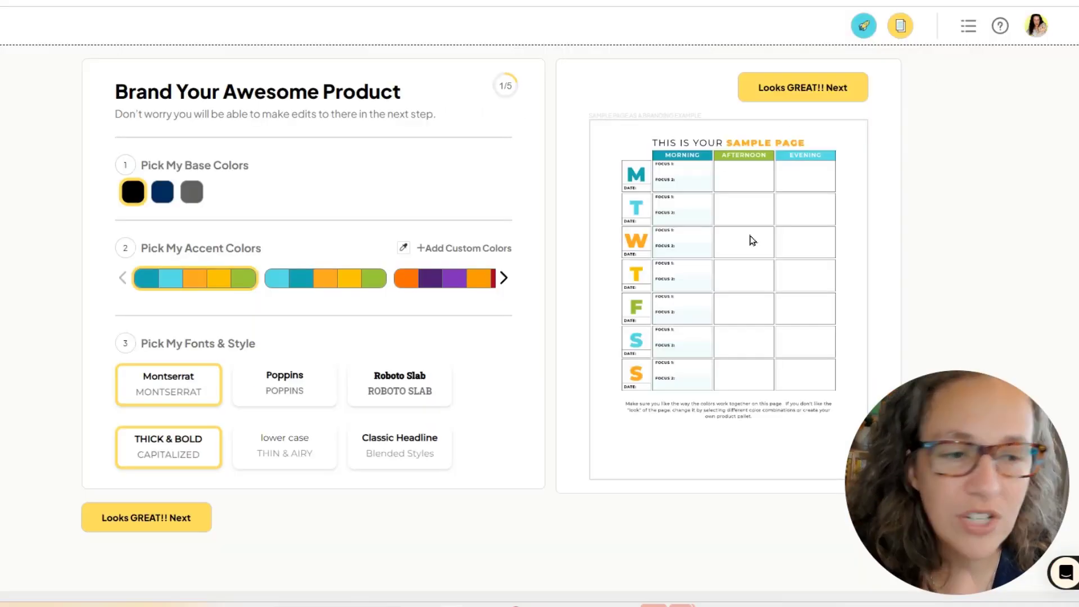
Apply the branding, then pick the AI-suggested title 'Small Business Guidebook' from an 'SEO Business Guide' prompt.
click(800, 86)
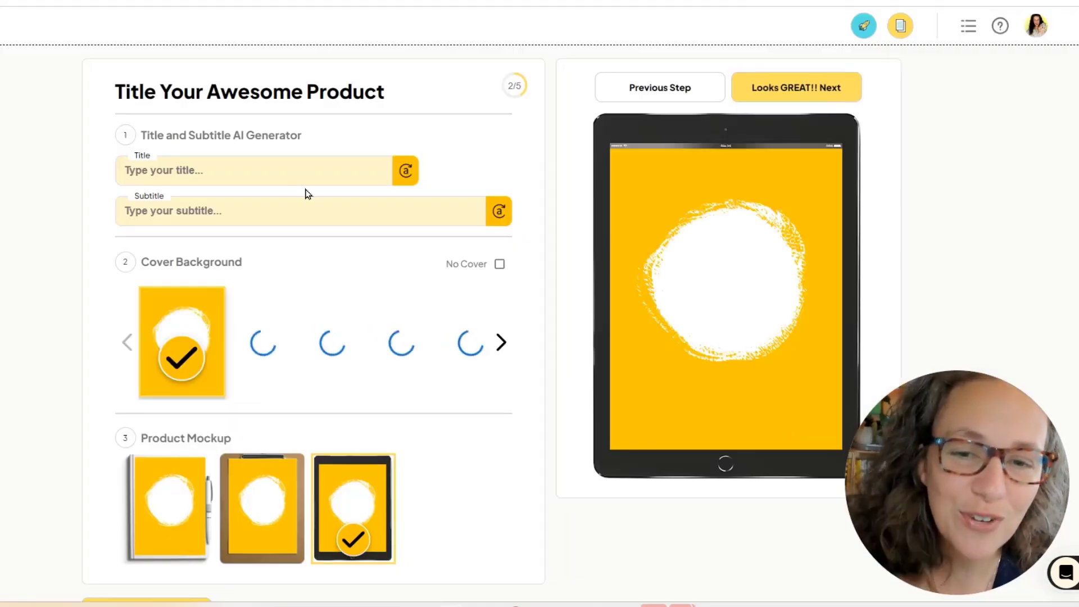
click(290, 166)
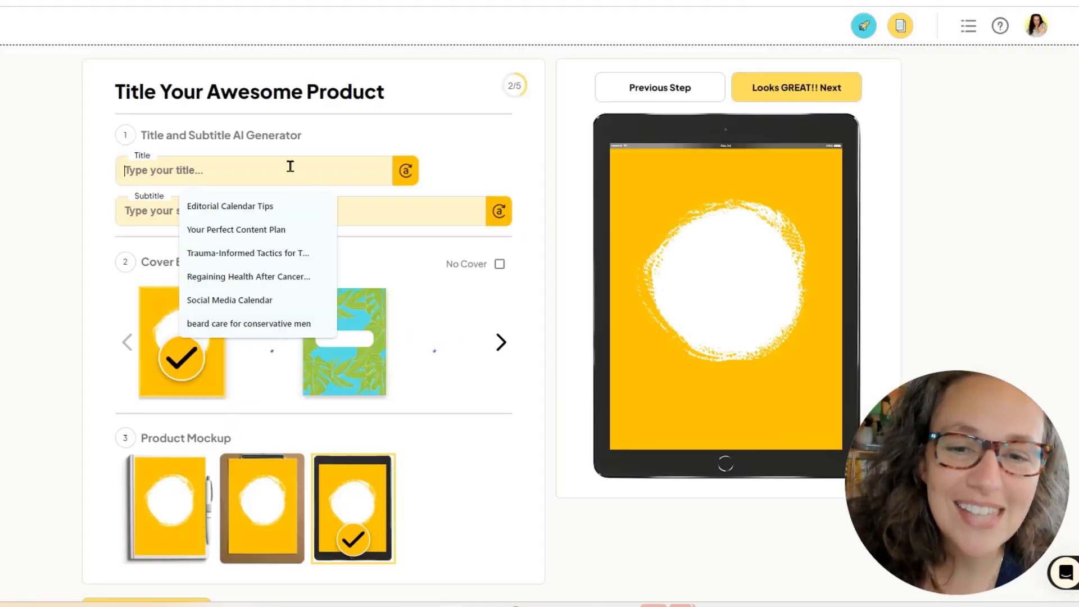
text(SEO Business Guide)
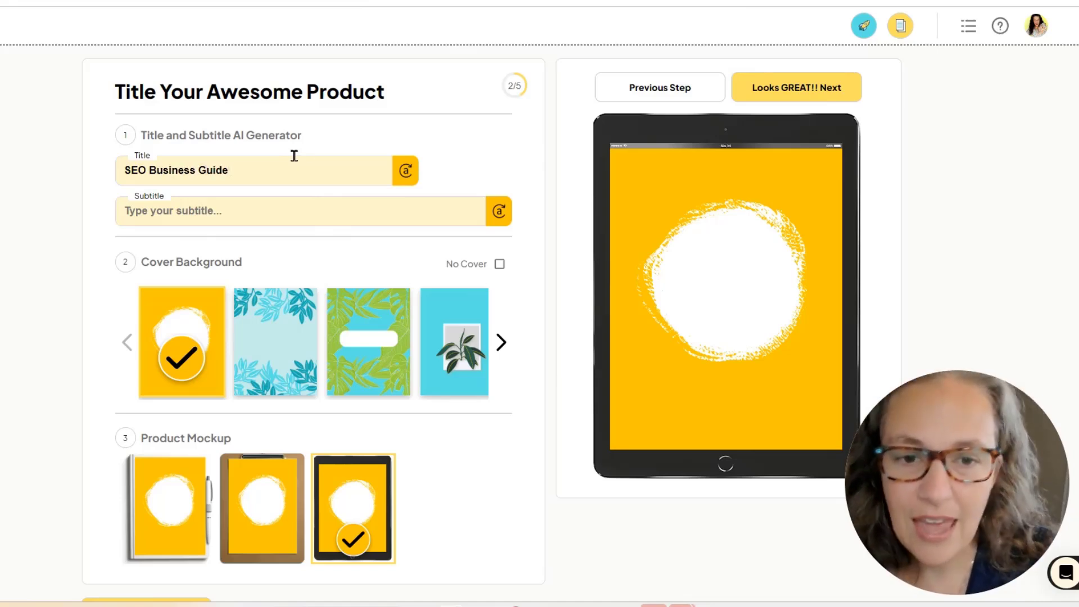
click(405, 172)
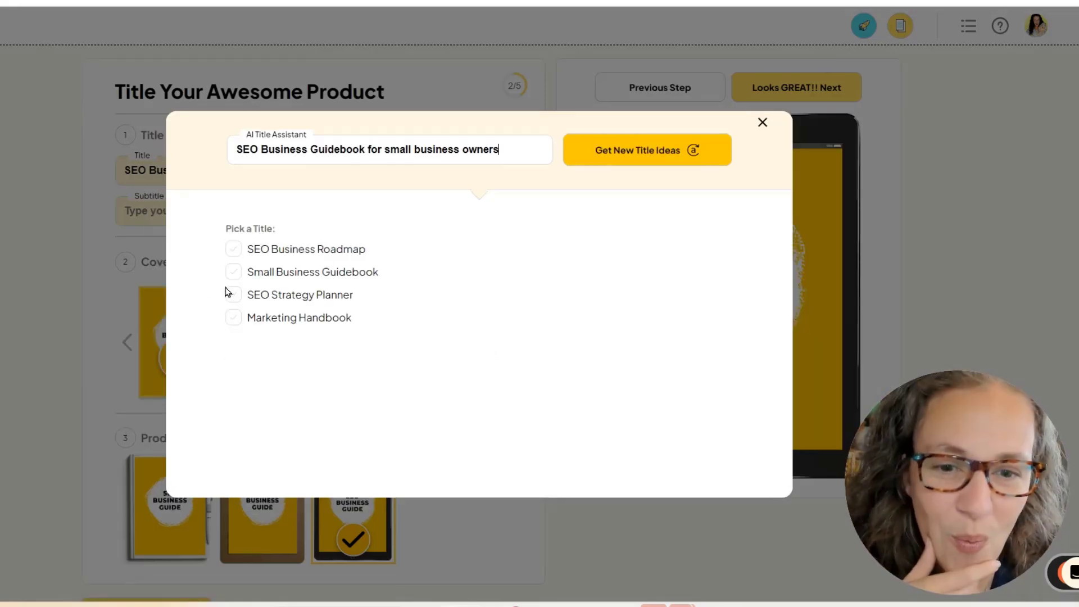
click(234, 272)
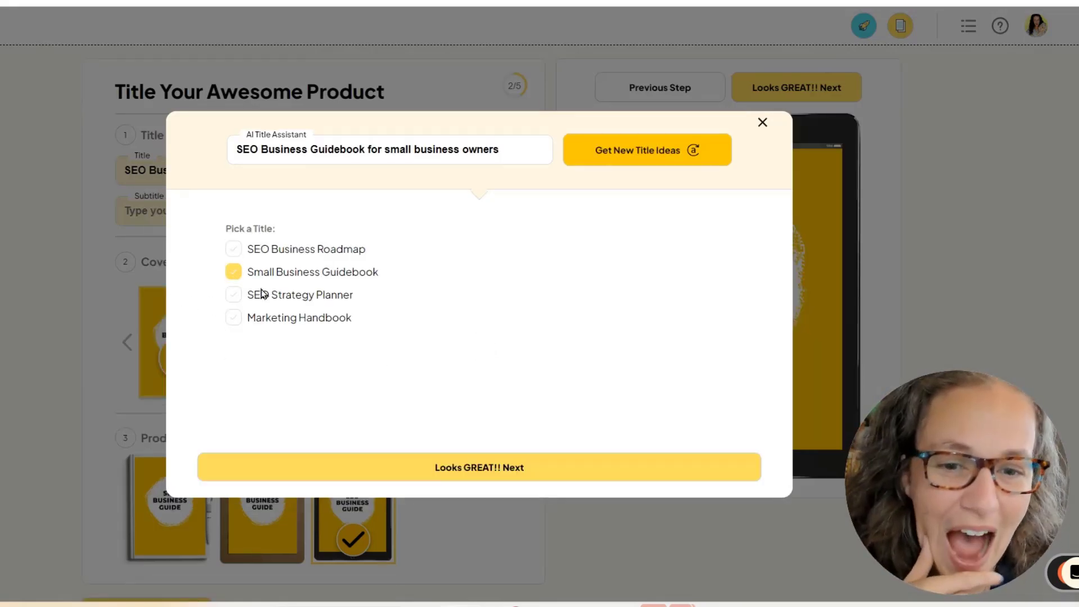
click(468, 466)
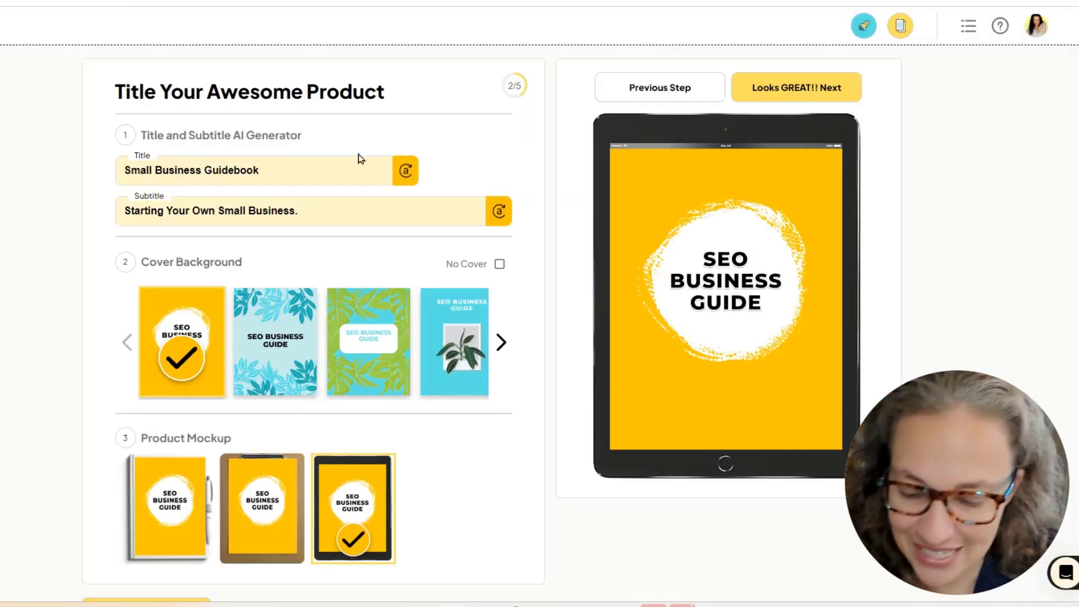
Retitle to 'Small Business SEO Guidebook', append '- Using SEO Strategies.' to the subtitle, choose the white orange-swoosh cover.
text(SEO)
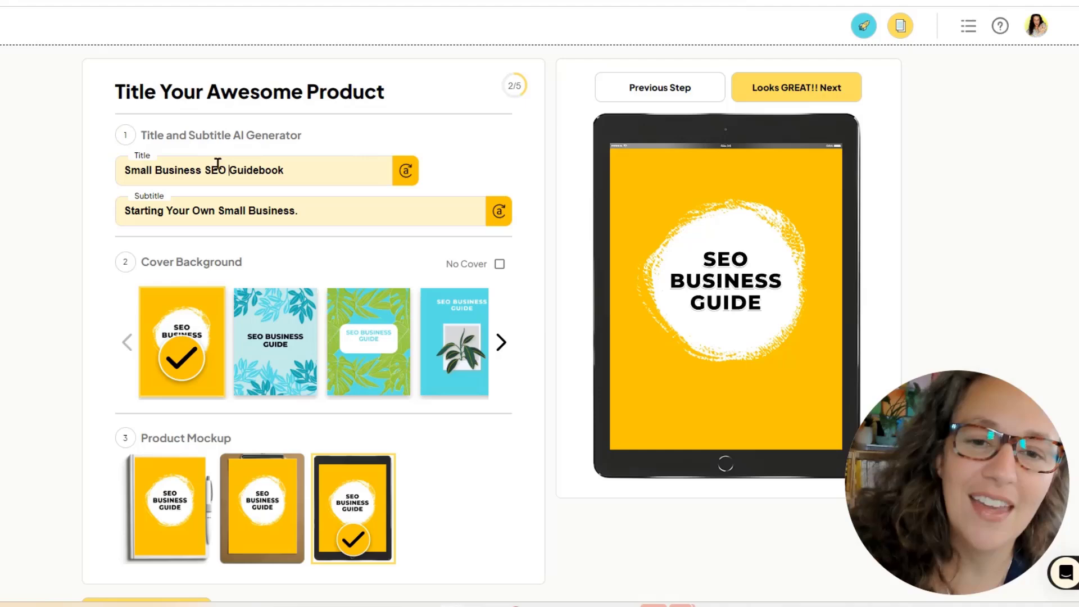
drag(225, 171, 101, 185)
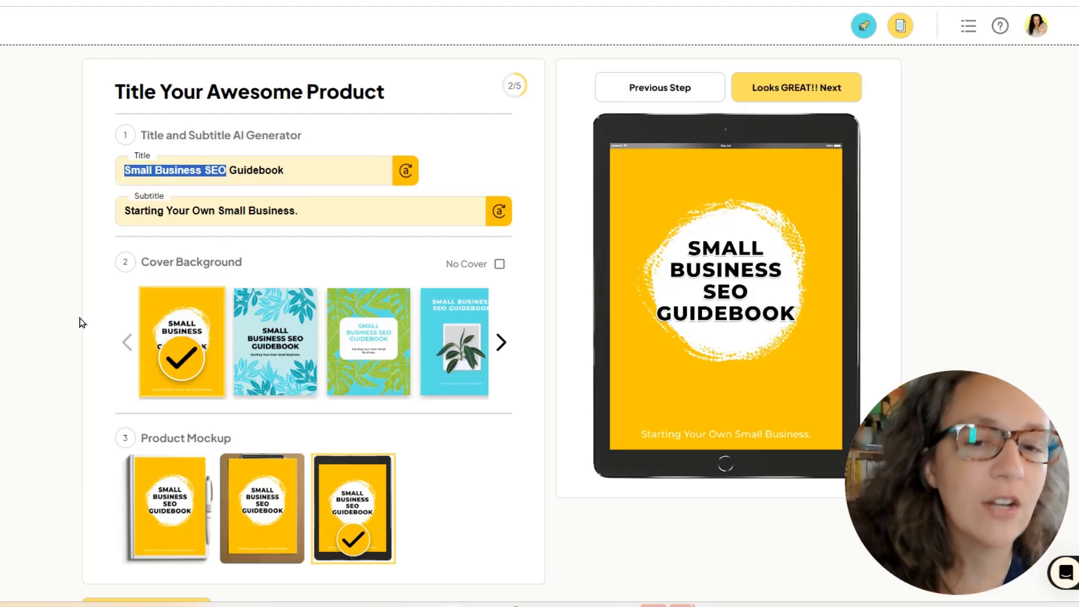
click(340, 210)
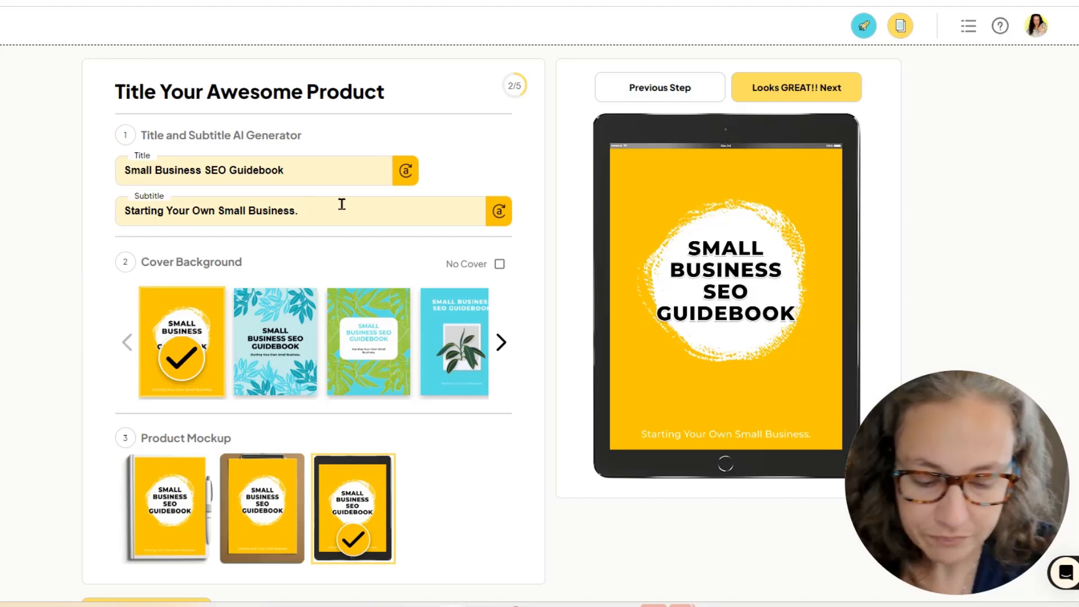
key(BackSpace)
text(- U)
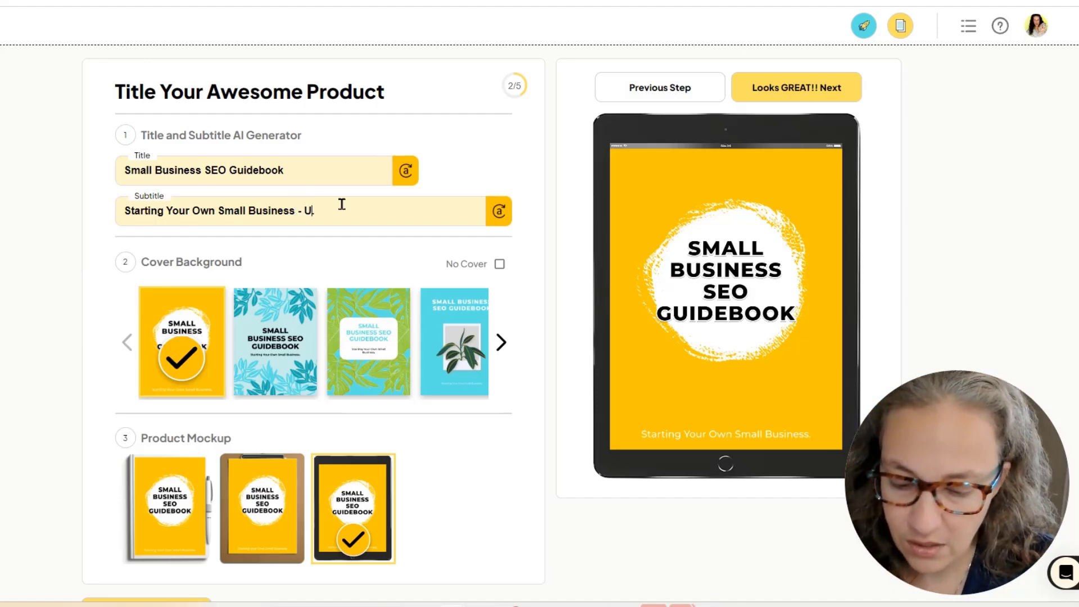
text(sing SEO Strategi)
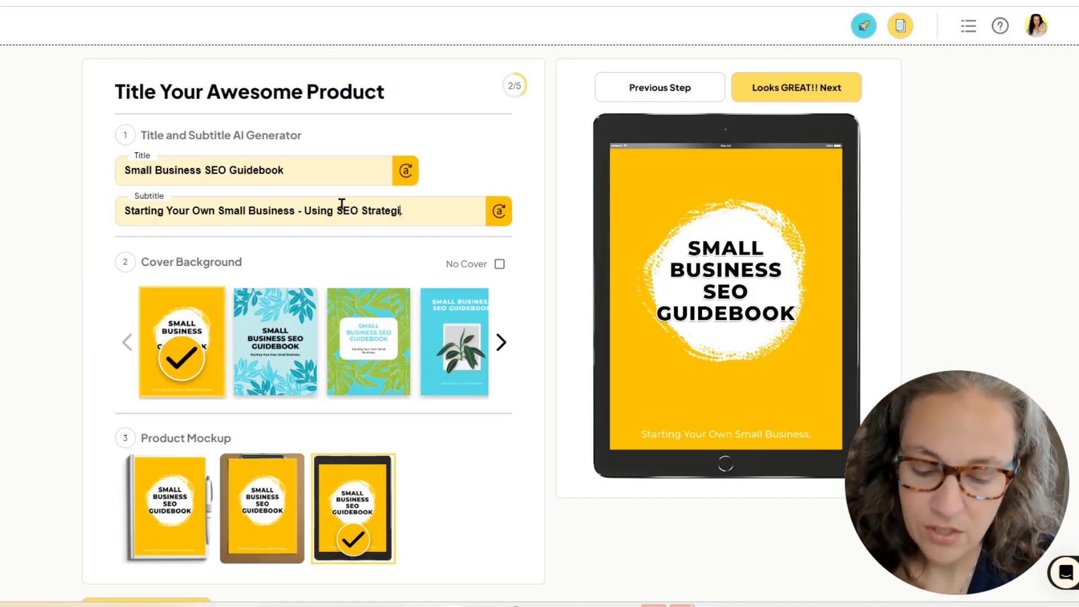
text(es.)
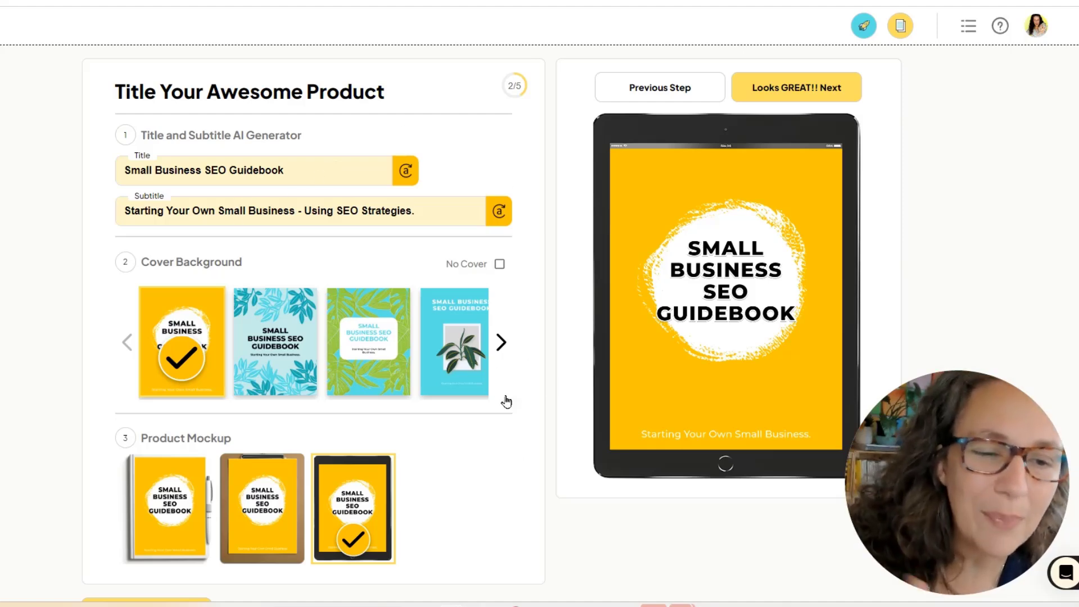
key(BackSpace)
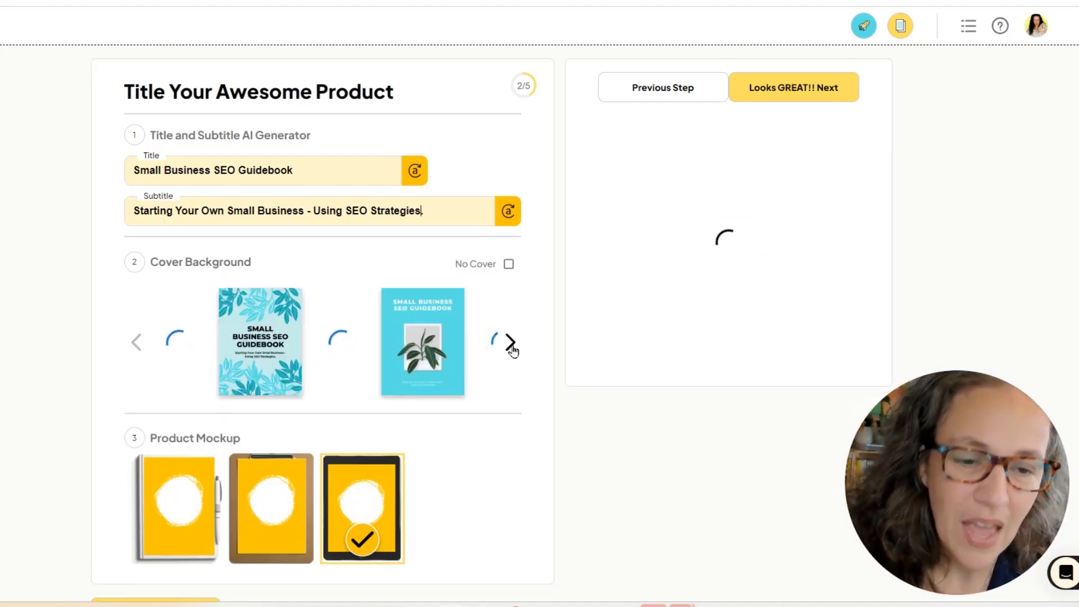
text(.)
click(510, 344)
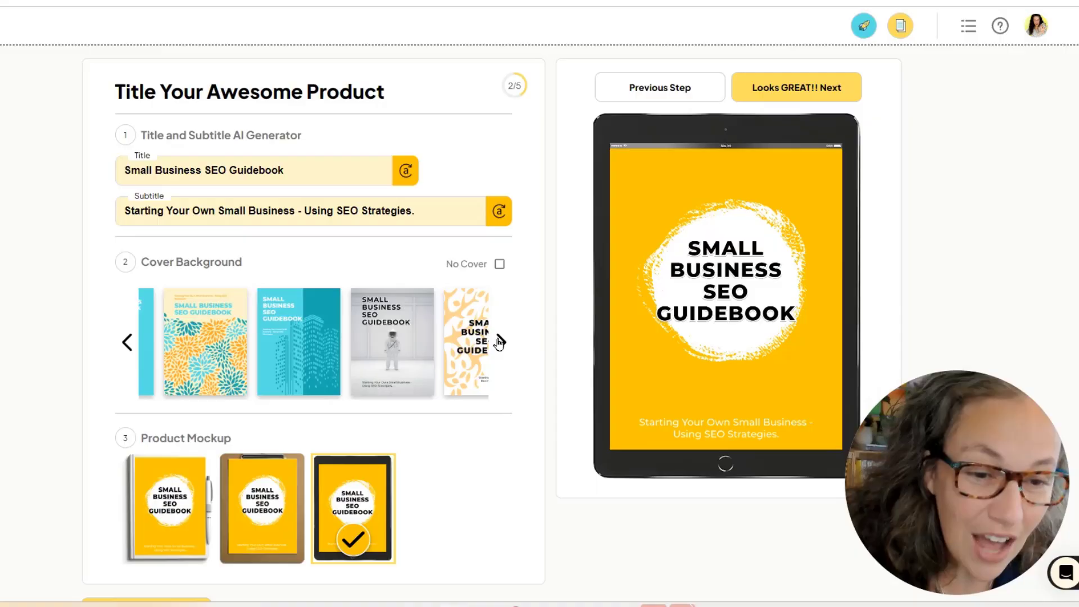
click(152, 298)
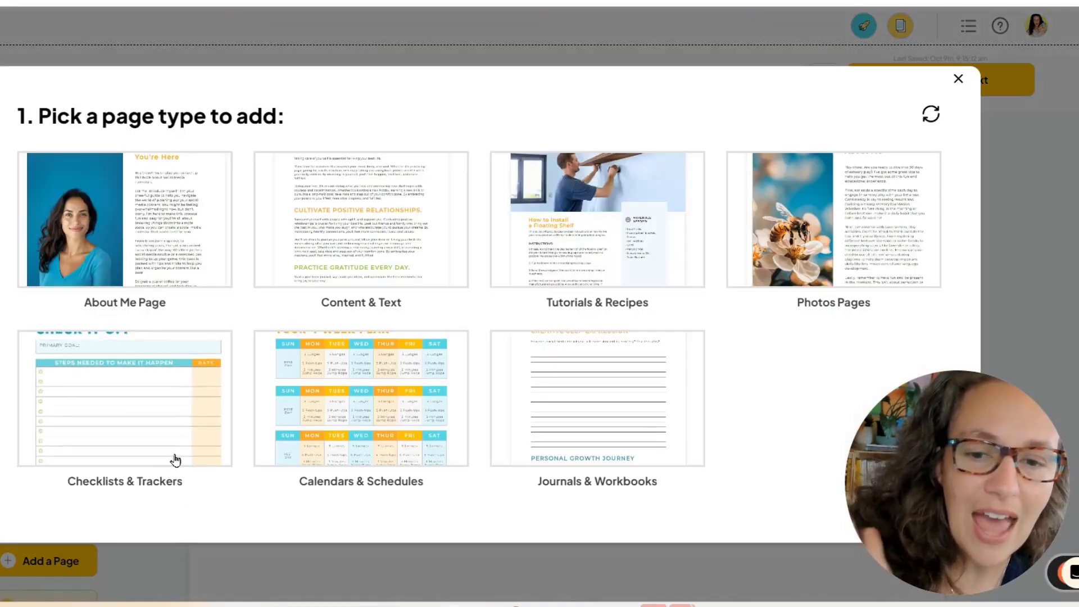
Add the Task Checklist page from the checklists and trackers templates.
click(176, 459)
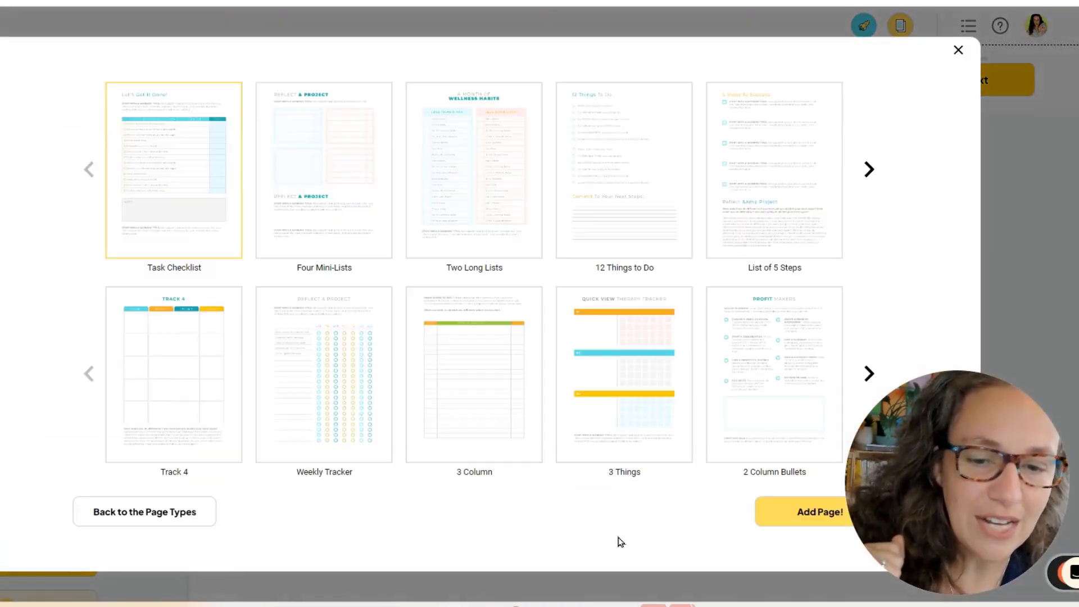
click(773, 500)
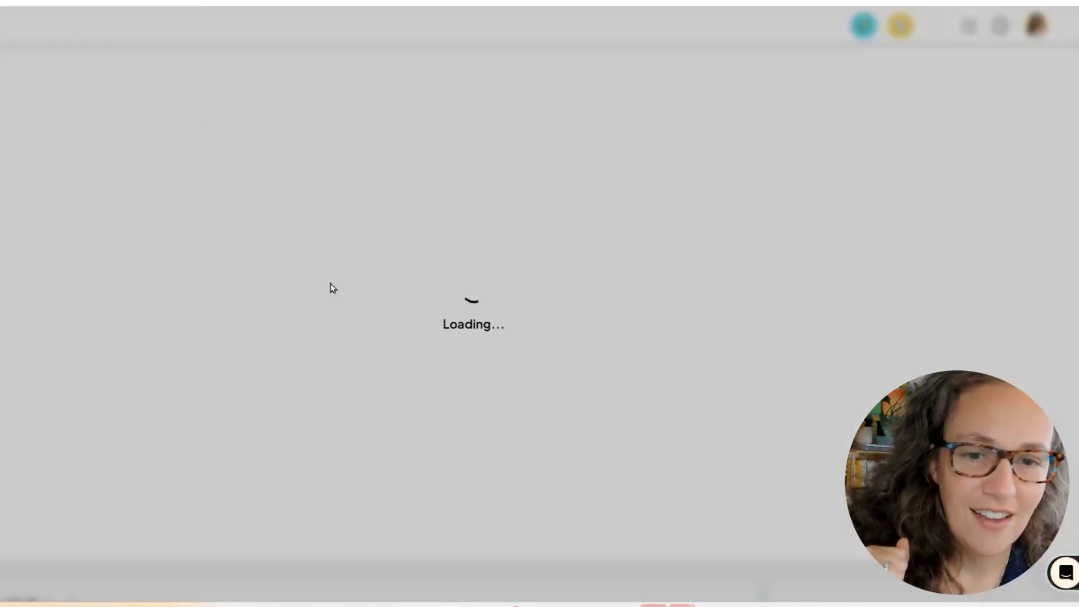
scroll(441, 201, down, 1)
scroll(441, 197, down, 1)
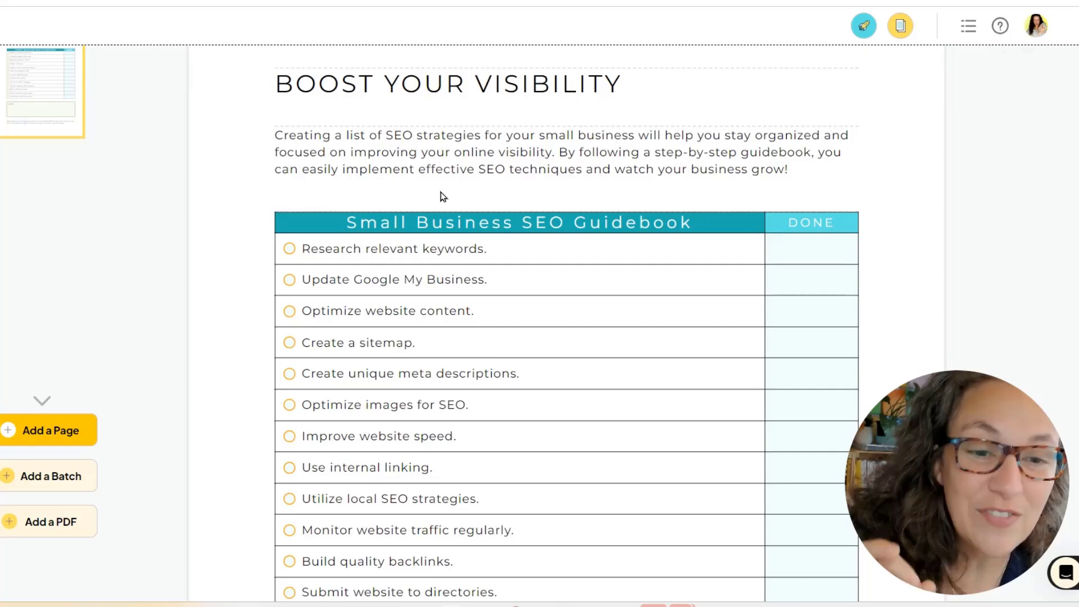
scroll(440, 197, down, 2)
Change the checklist heading to 'Small Business SEO Tasklist'.
drag(556, 87, 704, 100)
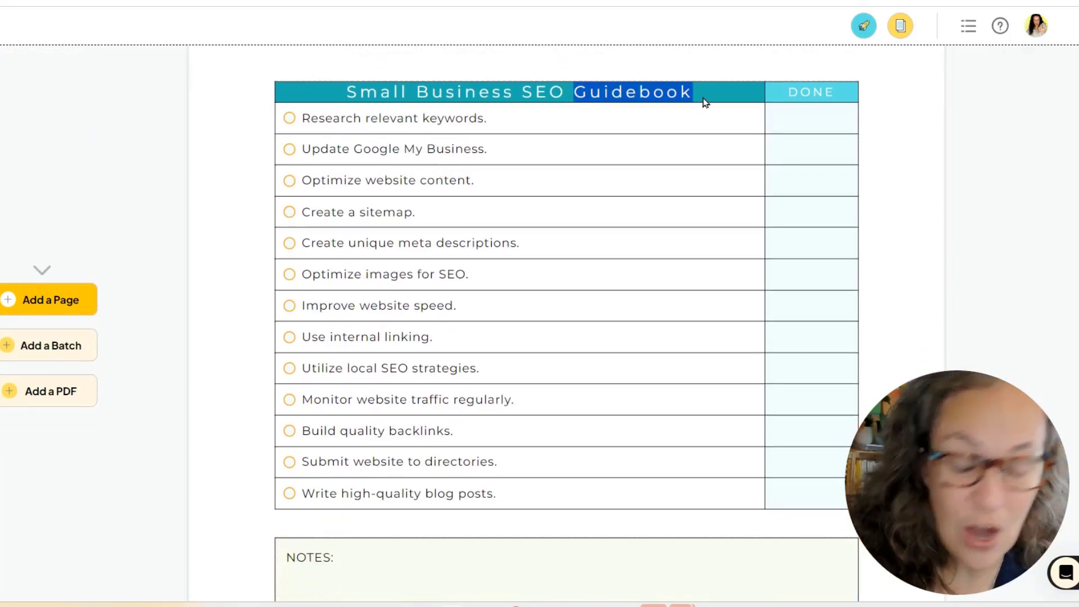
click(701, 94)
text(T)
key(BackSpace)
key(BackSpace)
key(BackSpace)
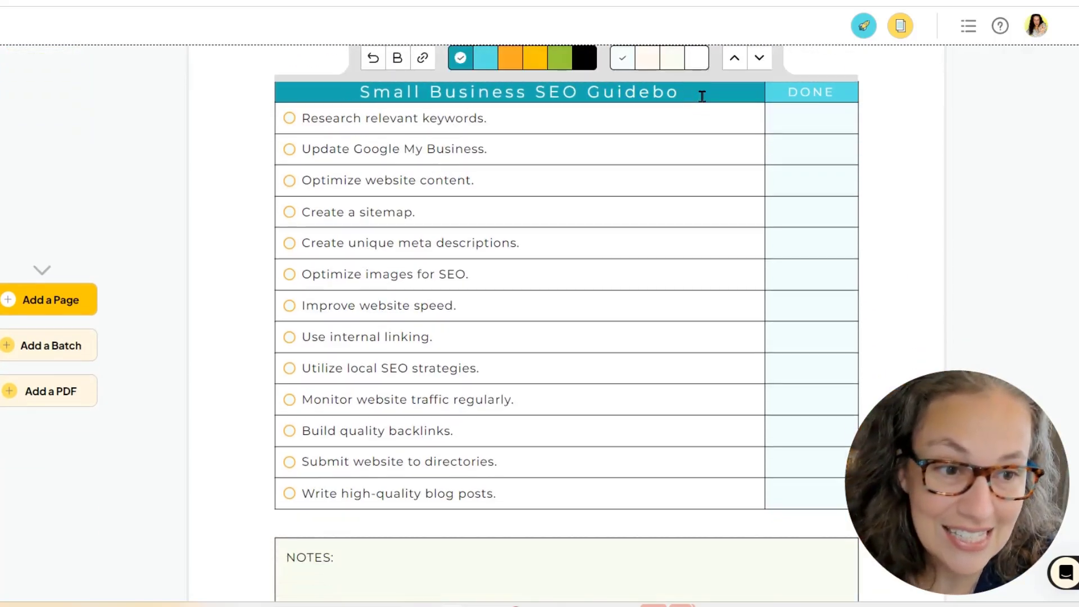
key(BackSpace)
key(BackSpace)
key(BackSpace)
key(BackSpace)
key(BackSpace)
key(BackSpace)
text(TASK)
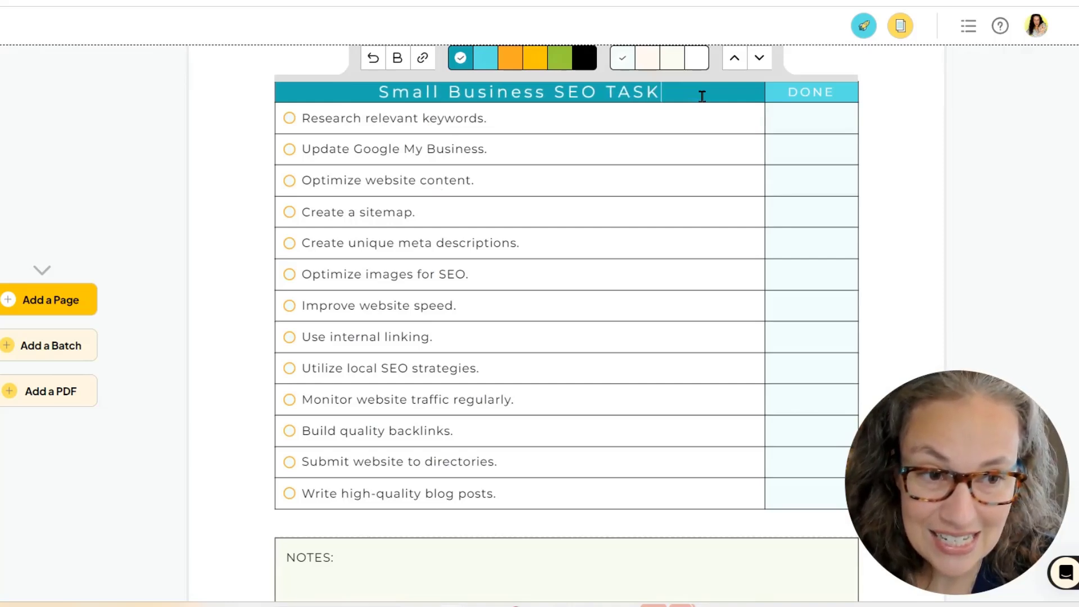
key(BackSpace)
key(BackSpace)
key(BackSpace)
text(ask)
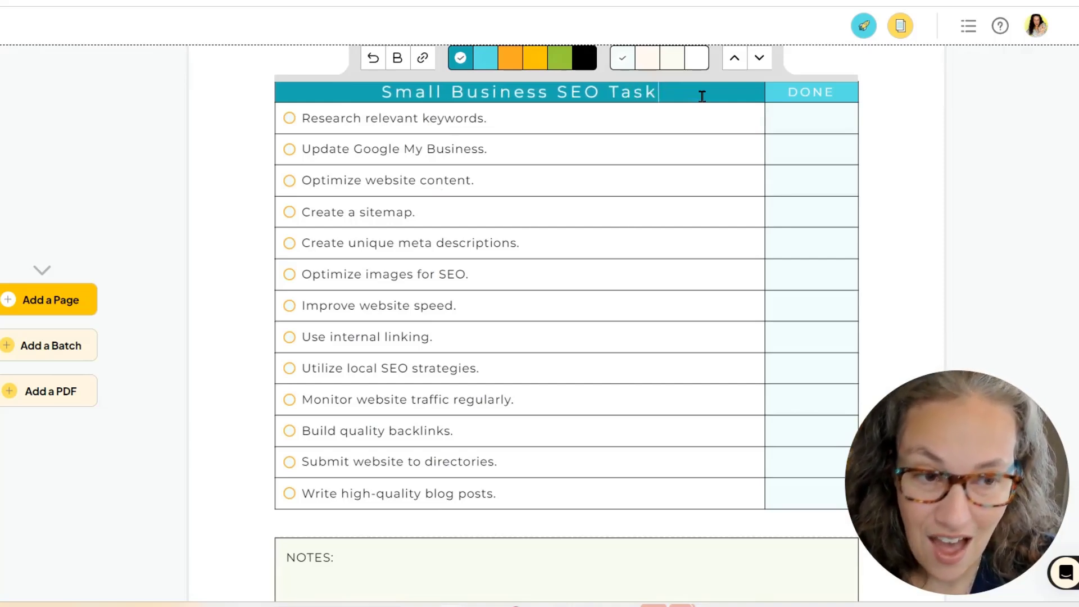
text(, l)
key(BackSpace)
key(BackSpace)
key(BackSpace)
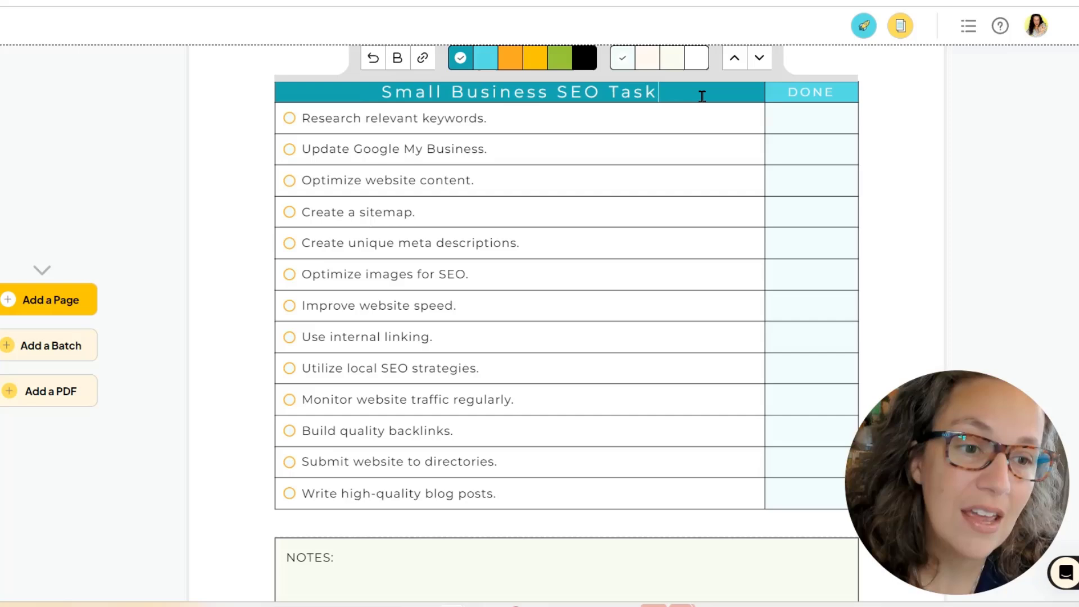
text(list)
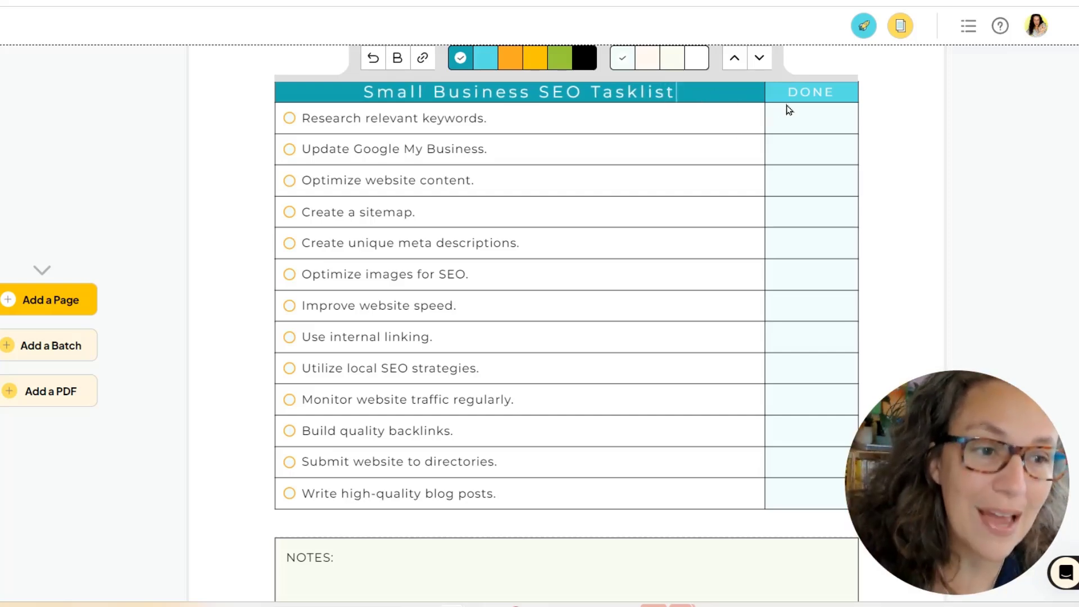
Colour the DONE column header orange.
click(798, 92)
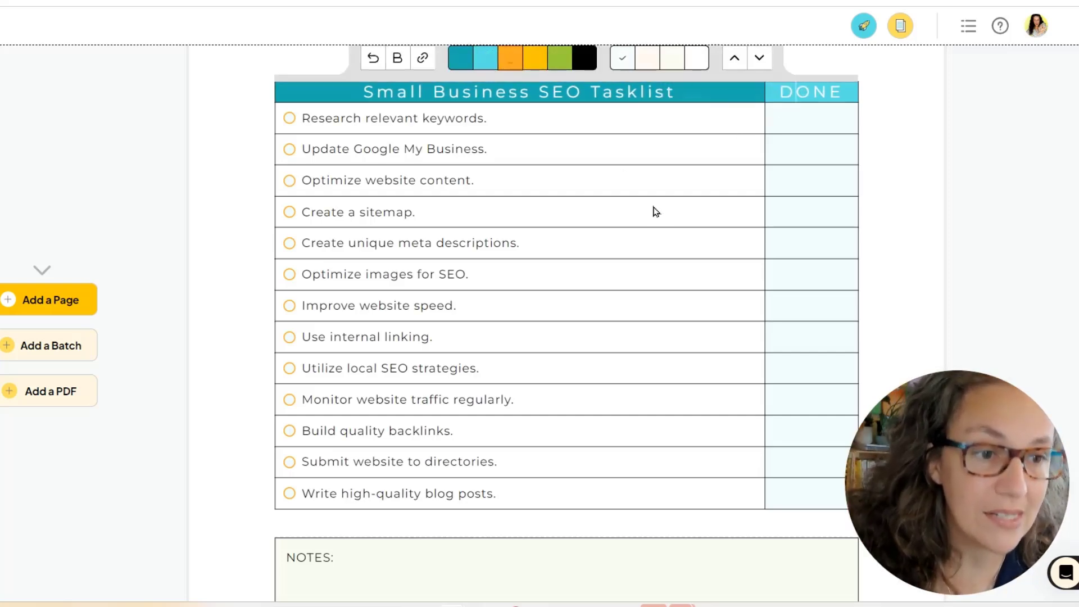
click(899, 235)
scroll(899, 235, up, 2)
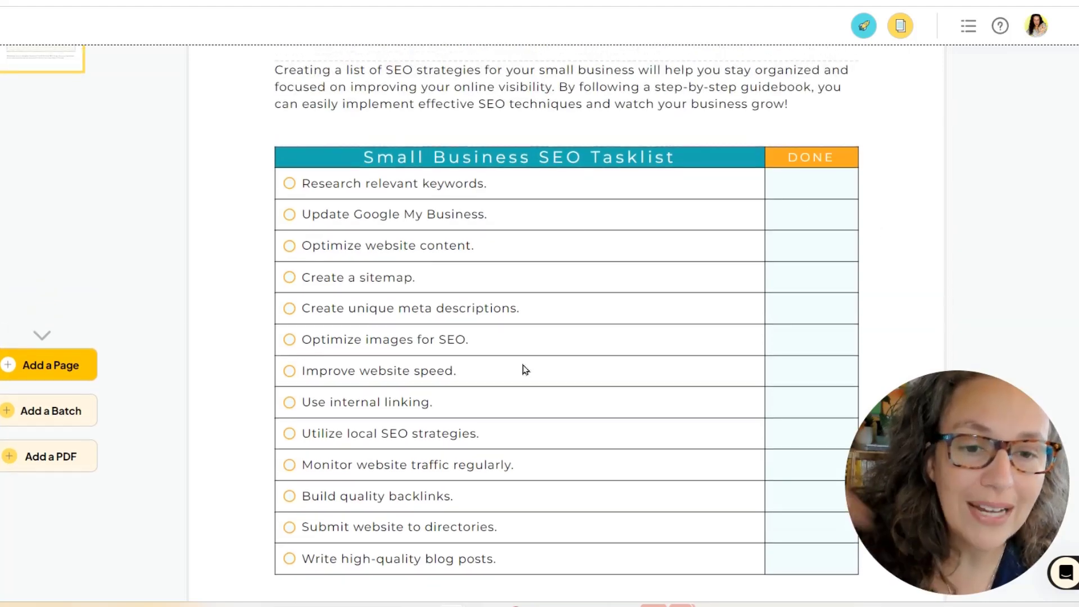
scroll(484, 134, up, 3)
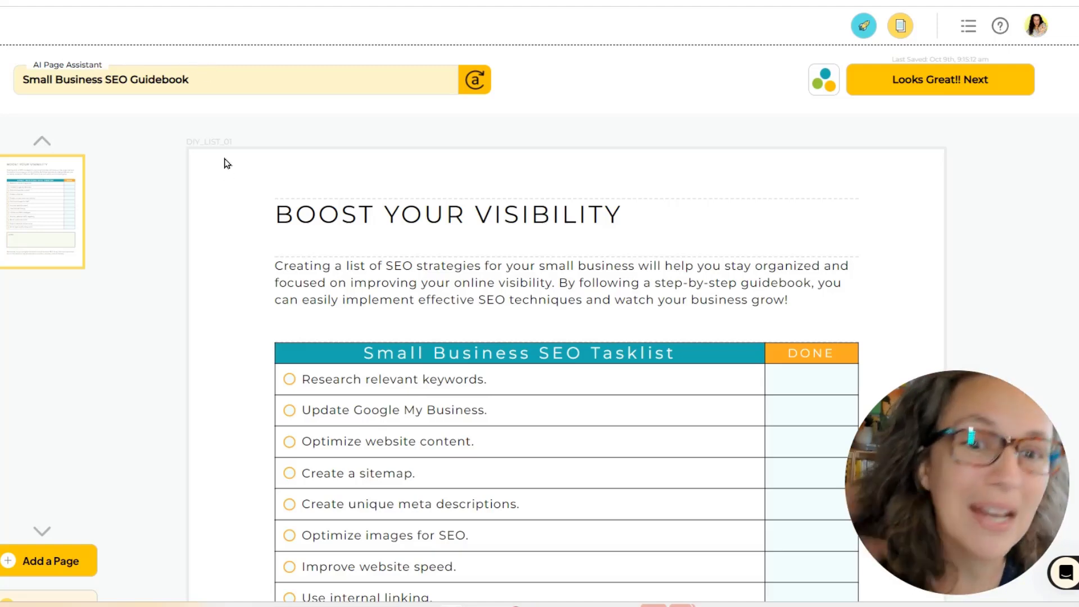
scroll(85, 449, down, 3)
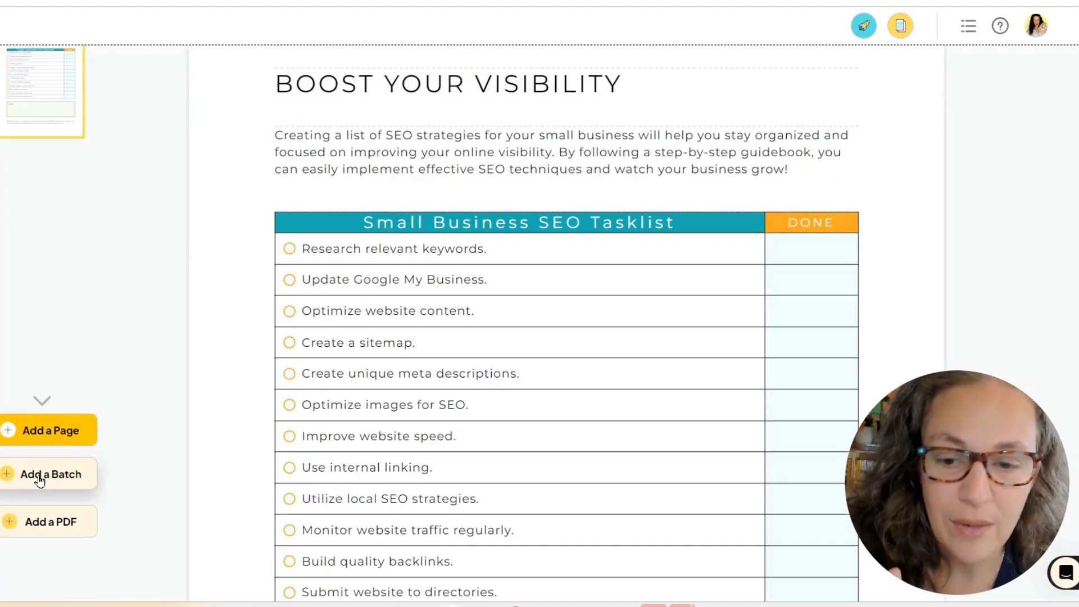
Search batches for 'seo', compare previews, and add the SEO Content Strategy batch.
click(36, 475)
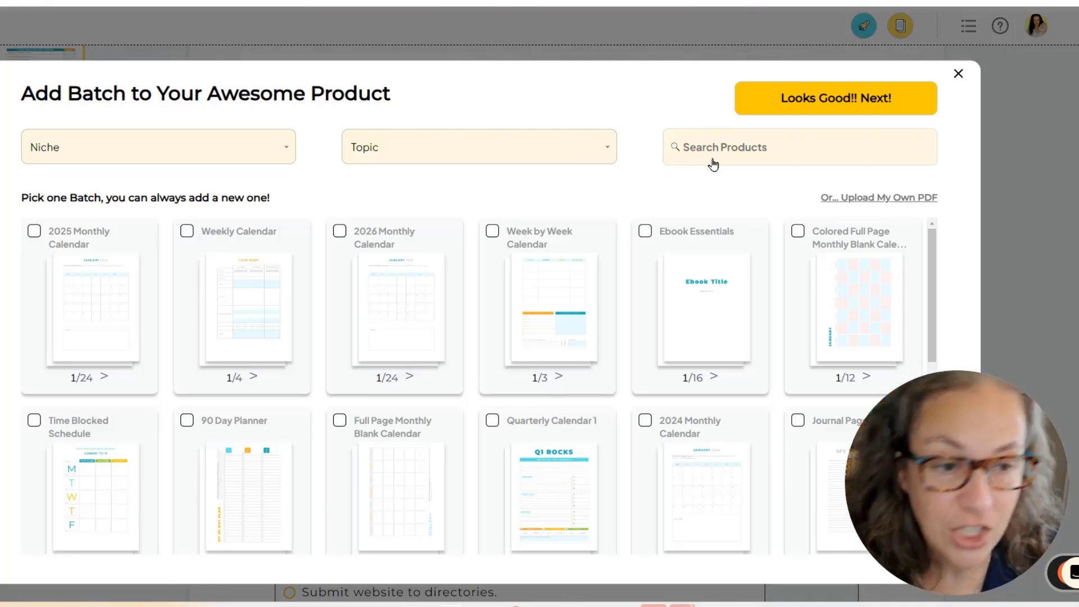
click(750, 147)
text(s)
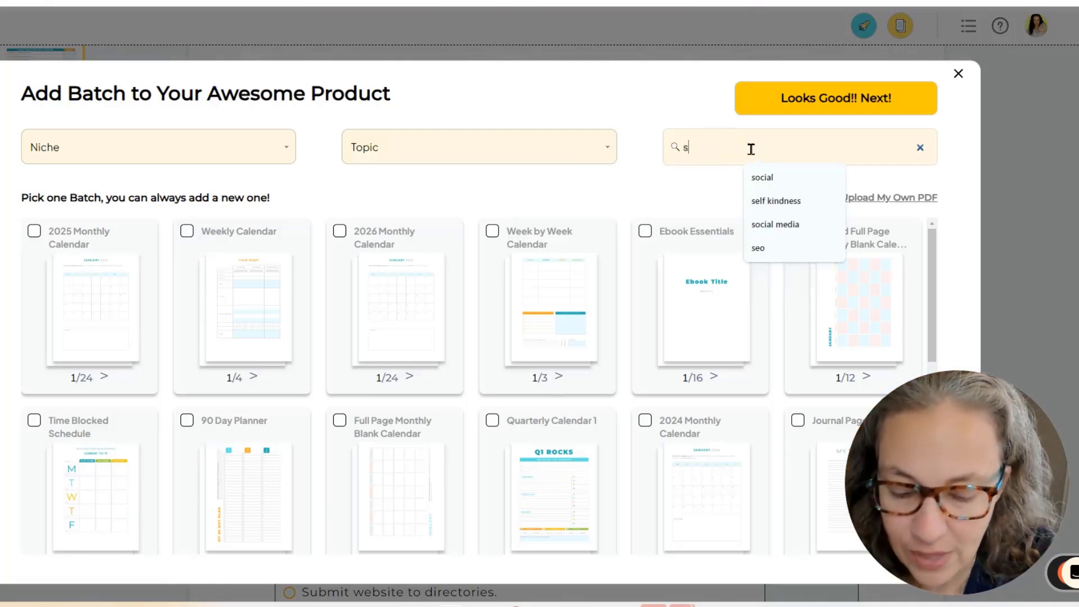
text(eo)
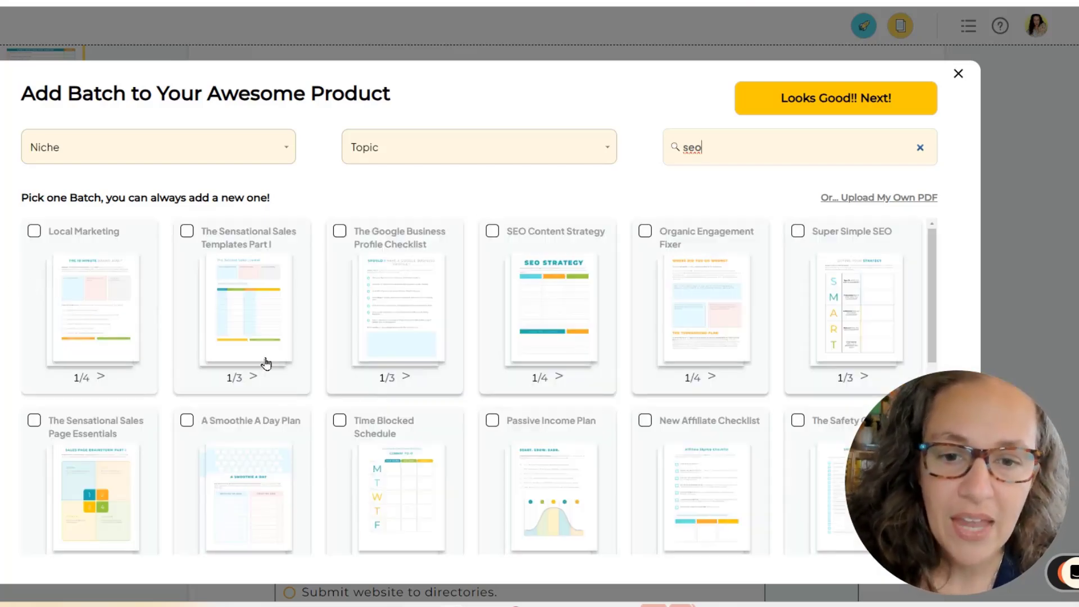
click(75, 346)
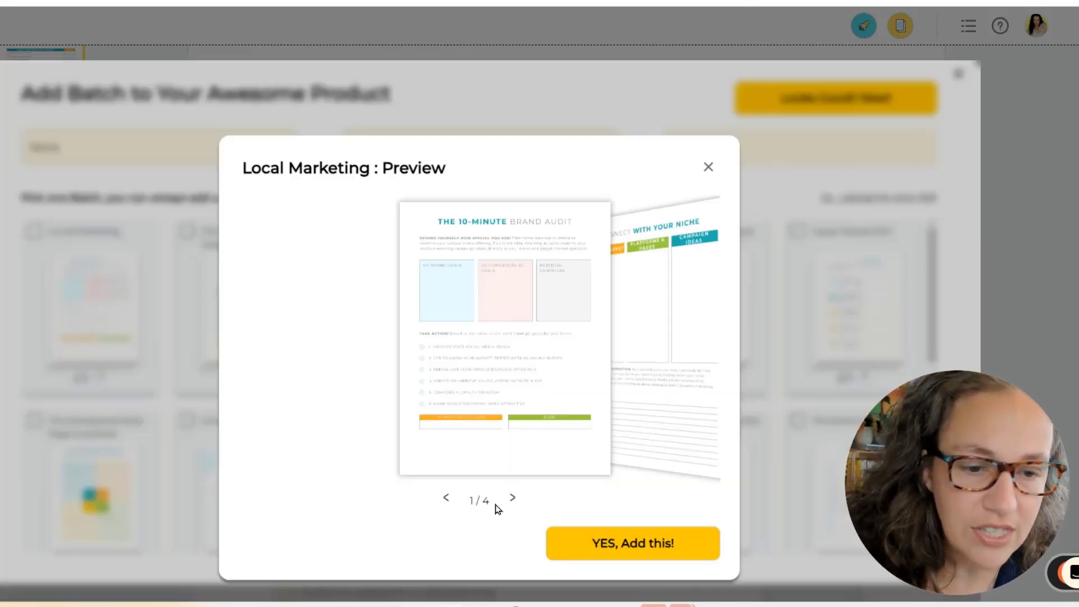
click(512, 498)
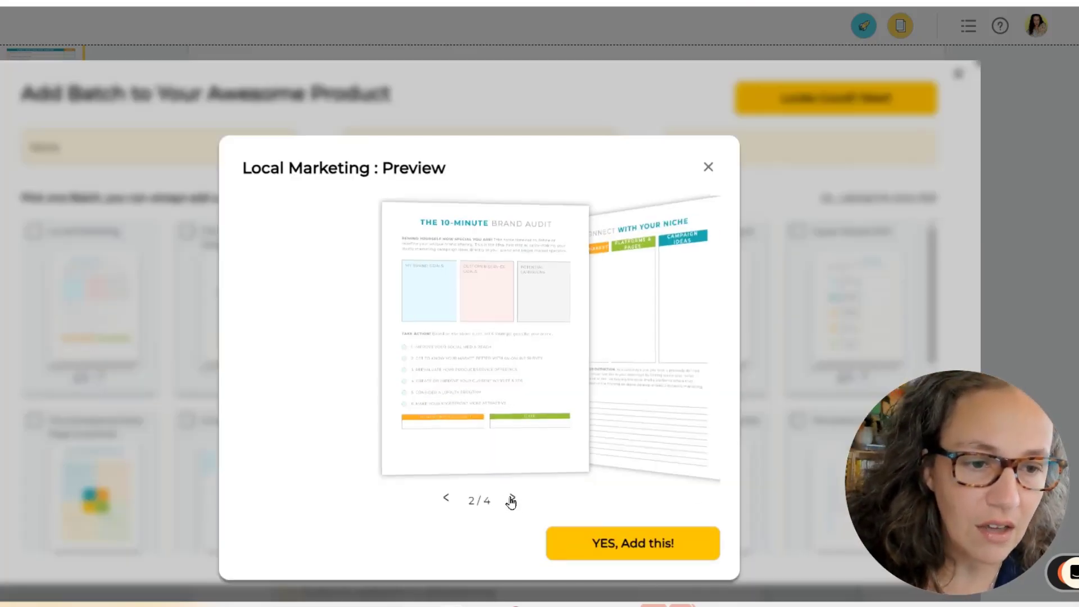
click(708, 168)
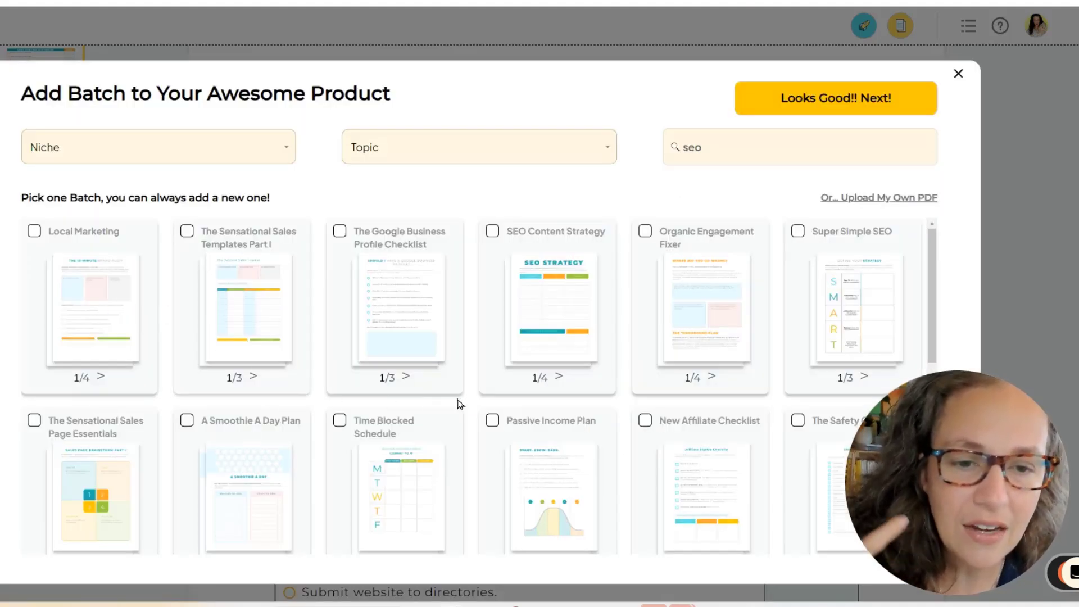
click(533, 319)
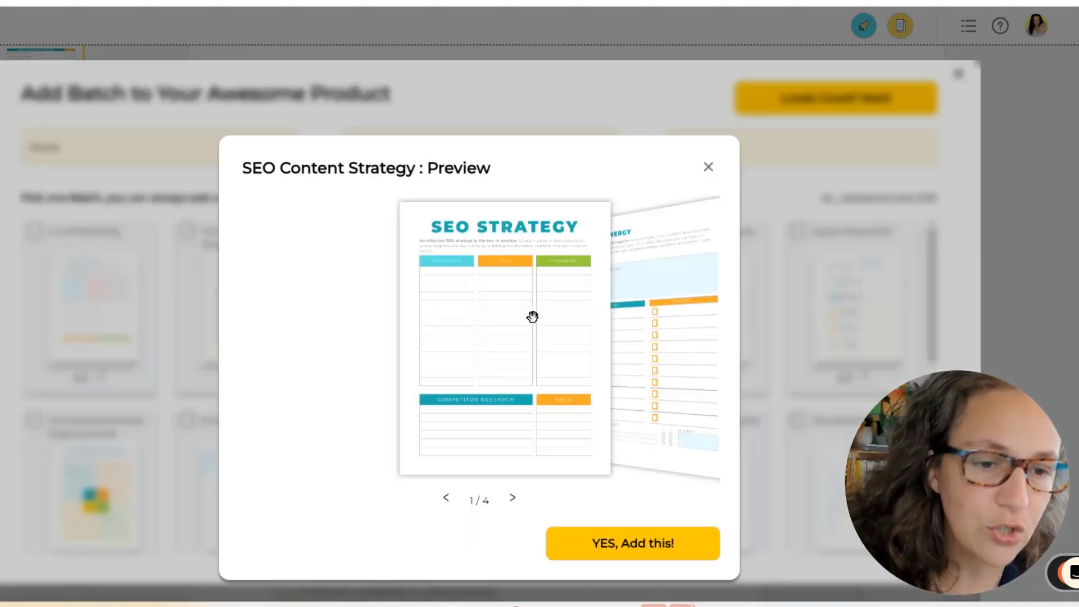
click(514, 501)
click(594, 540)
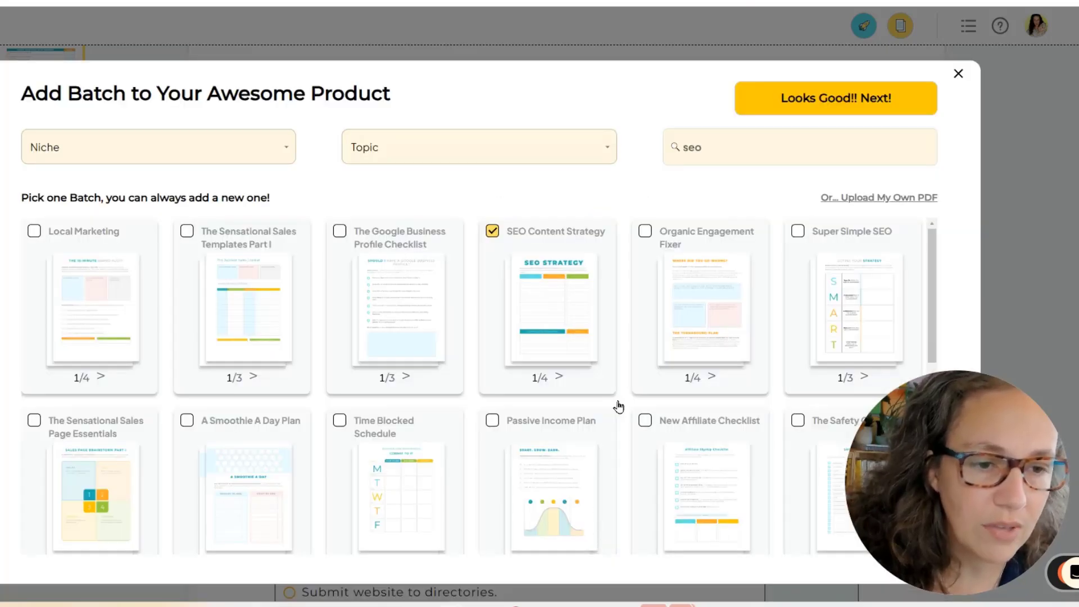
click(855, 113)
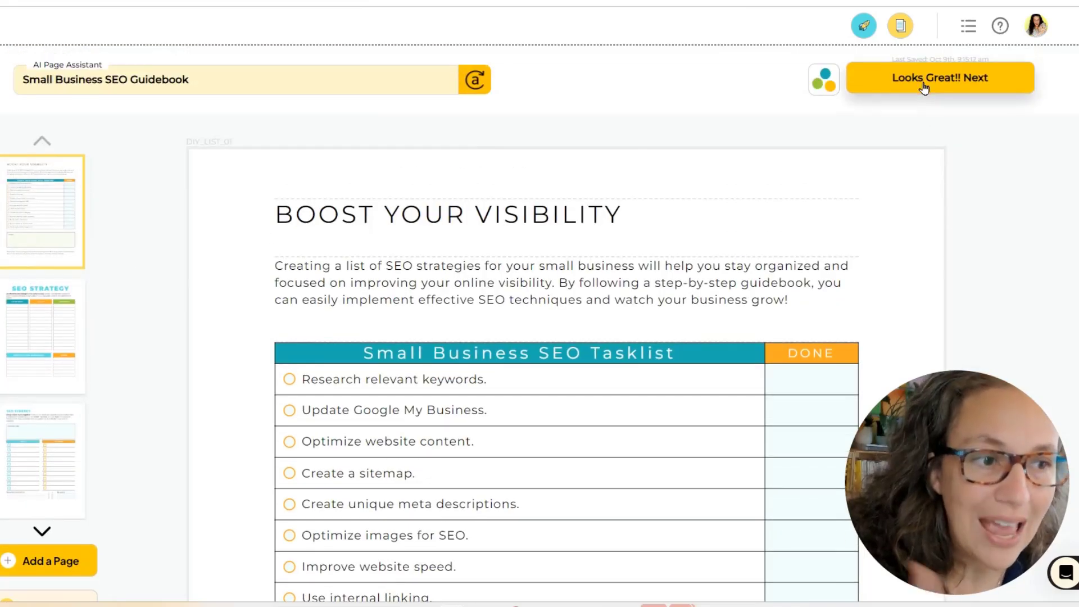
Preview and publish the guidebook, then generate its promotional website.
click(923, 81)
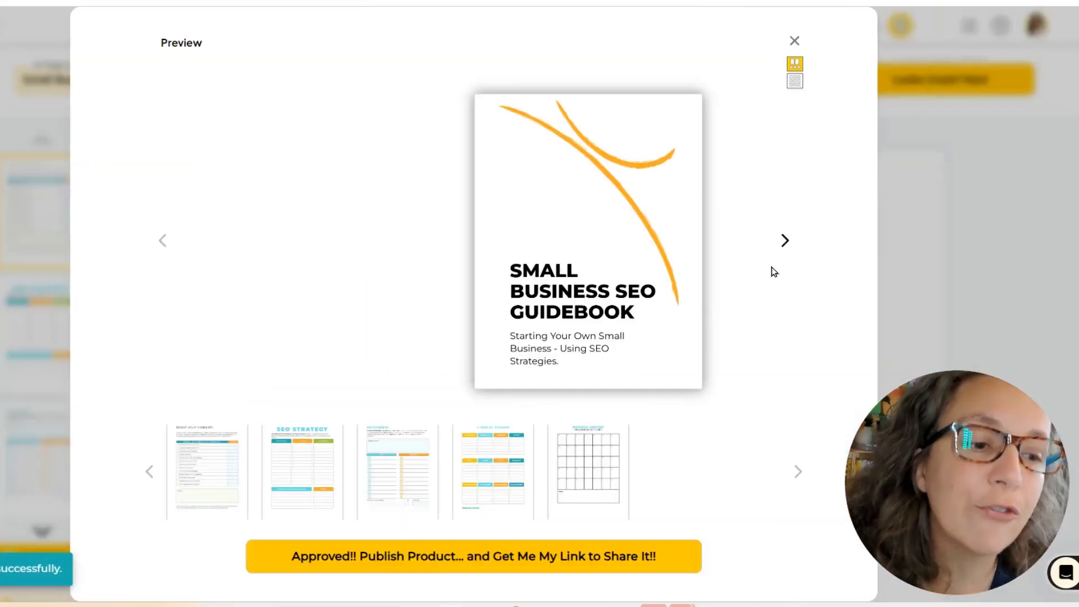
click(783, 253)
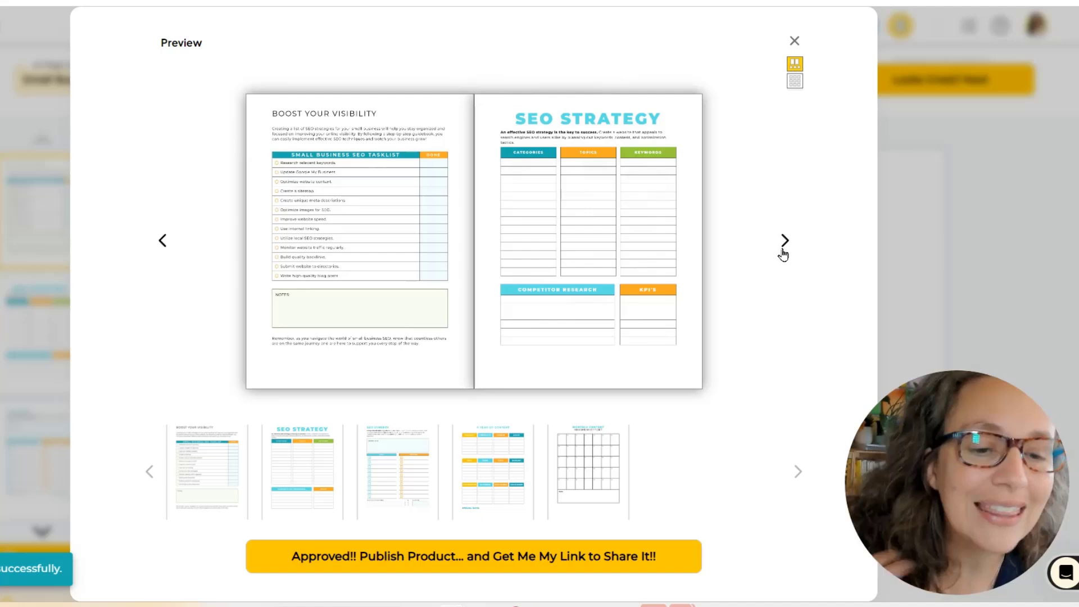
click(475, 578)
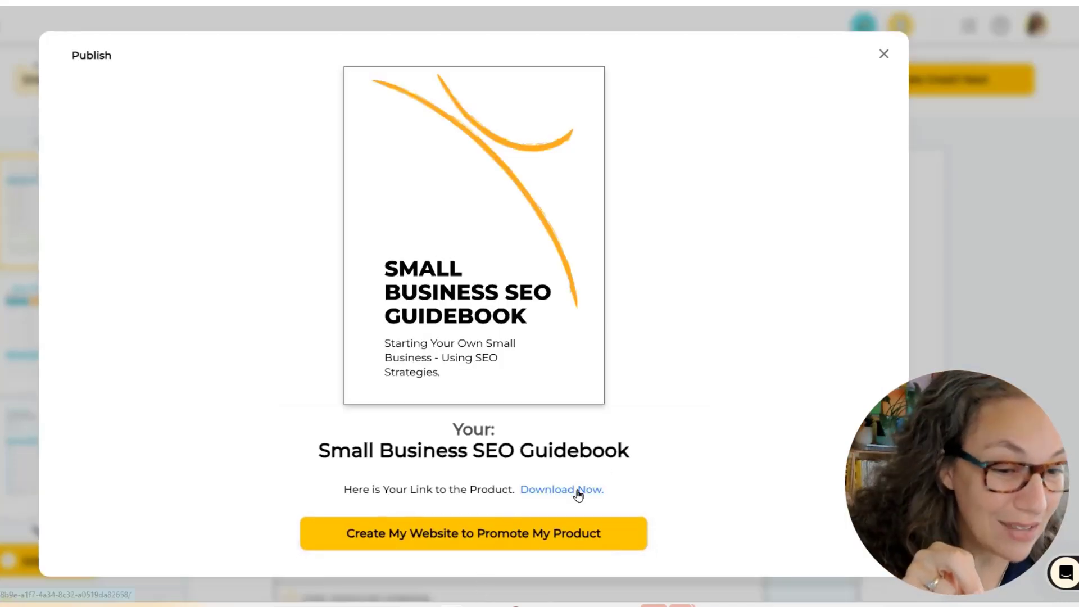
click(434, 538)
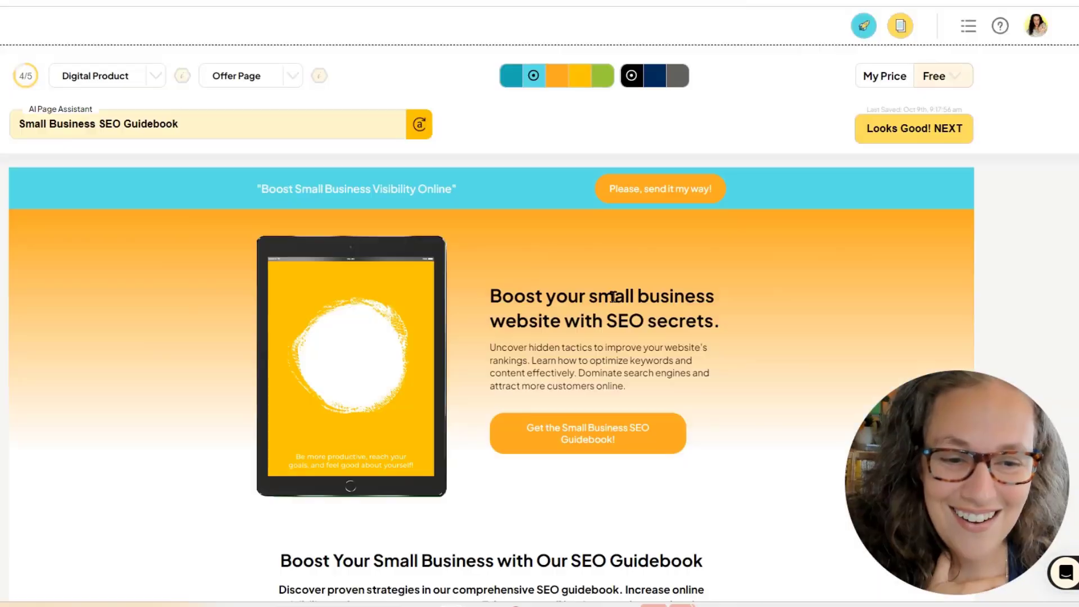
Switch the offer page to the first teal colour scheme.
click(509, 74)
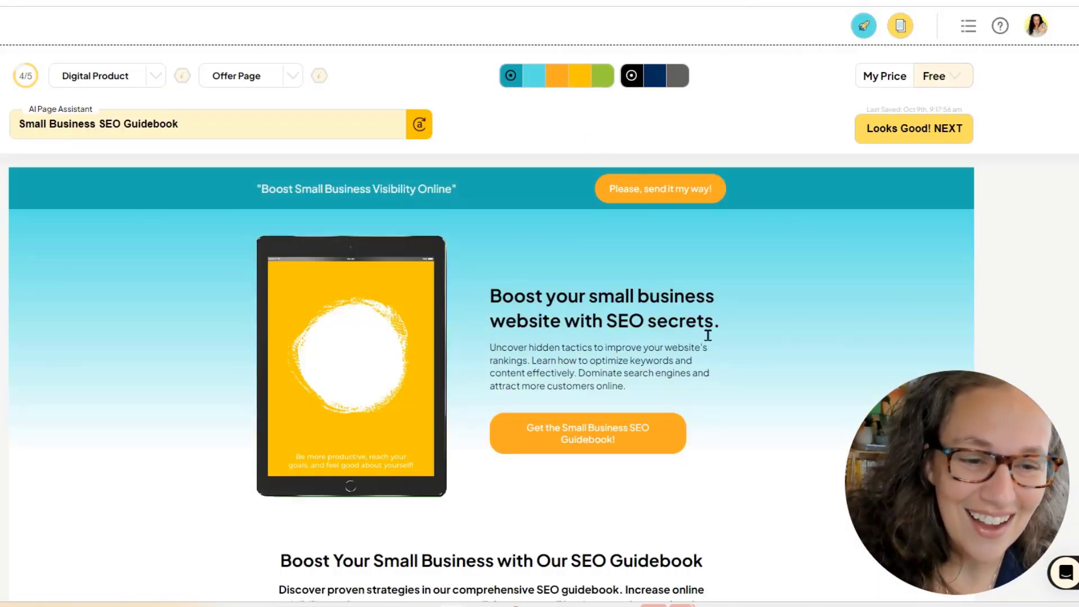
scroll(578, 424, down, 1)
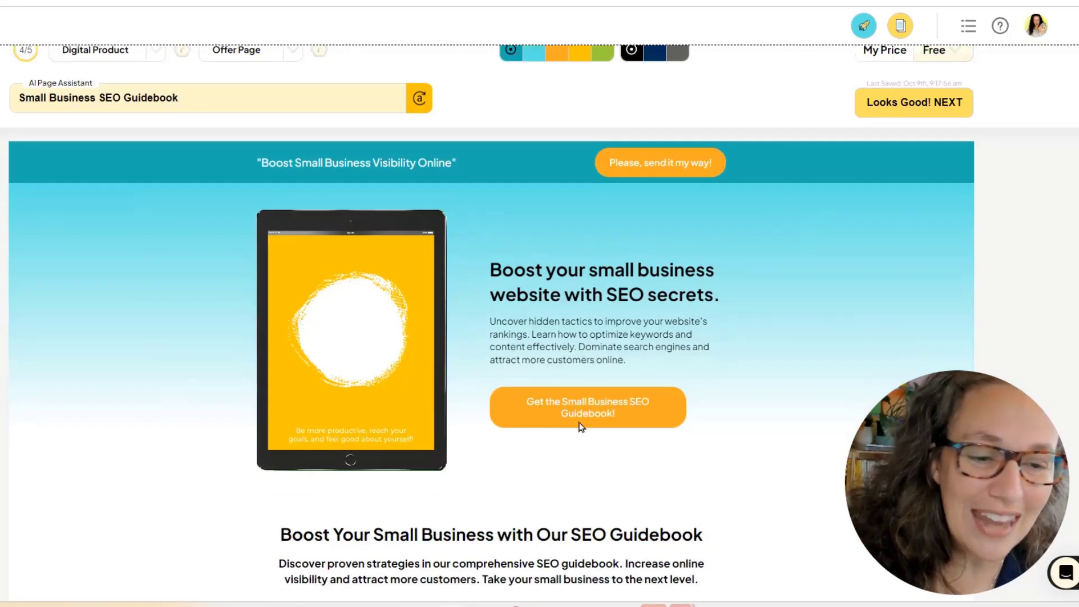
scroll(578, 424, down, 6)
scroll(363, 335, up, 5)
scroll(225, 225, up, 2)
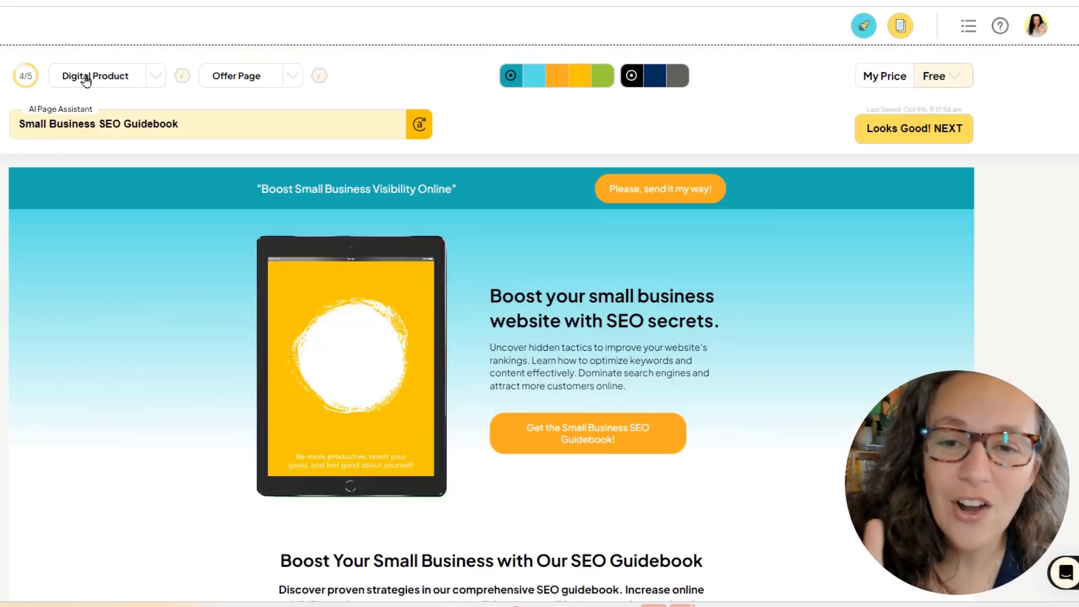
Set the product type to Coaching Call, then change it to Live Workshop.
click(84, 77)
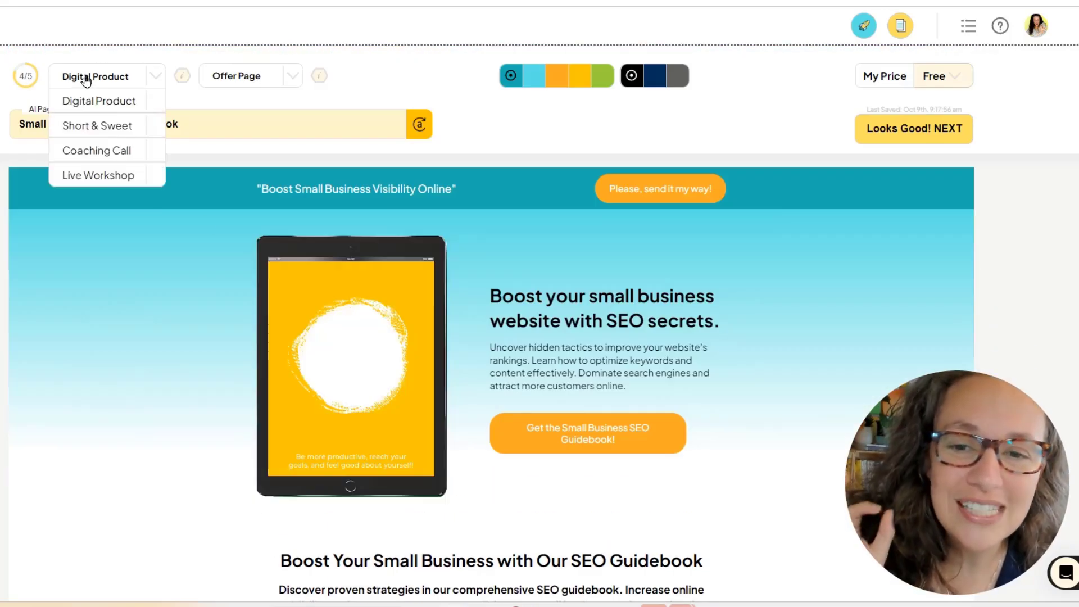
click(108, 156)
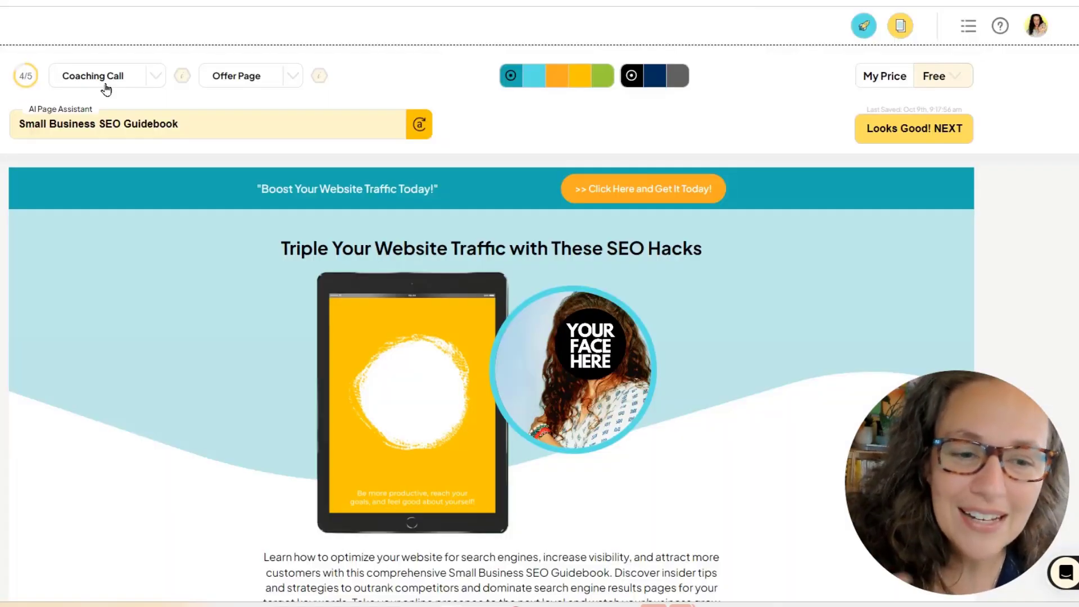
scroll(357, 273, down, 4)
scroll(229, 184, down, 4)
scroll(96, 142, up, 10)
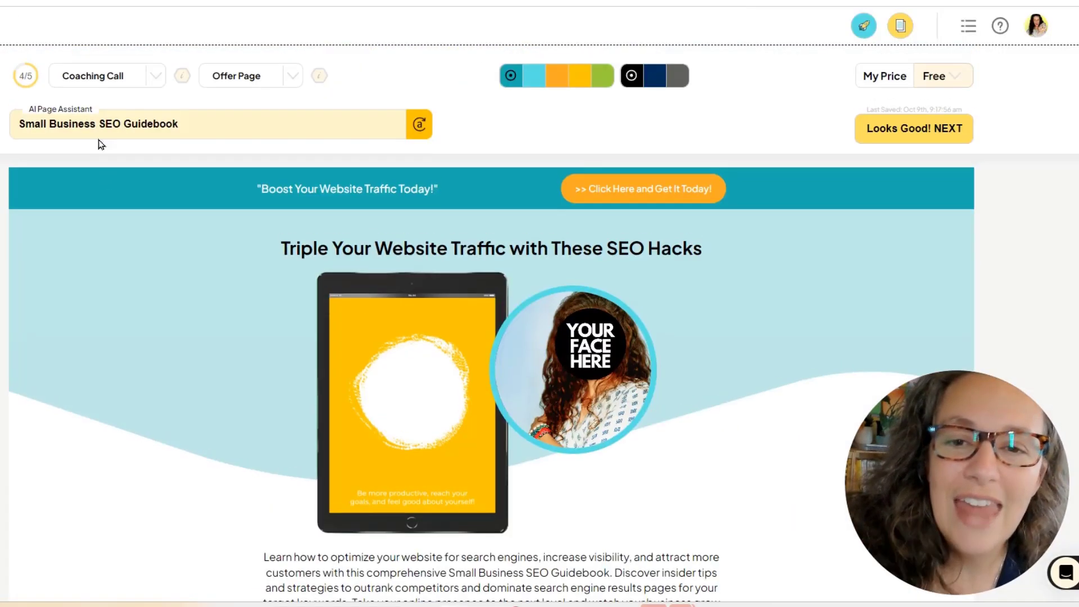
click(90, 75)
click(91, 173)
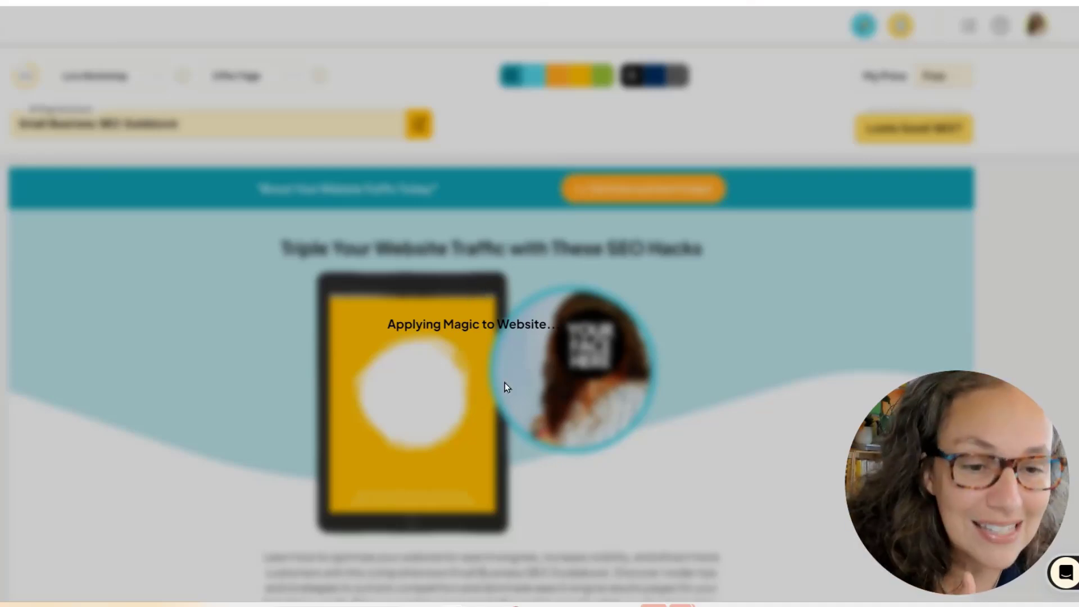
Name the event 'Small Business SEO Workshop'.
scroll(507, 388, down, 5)
scroll(506, 392, down, 5)
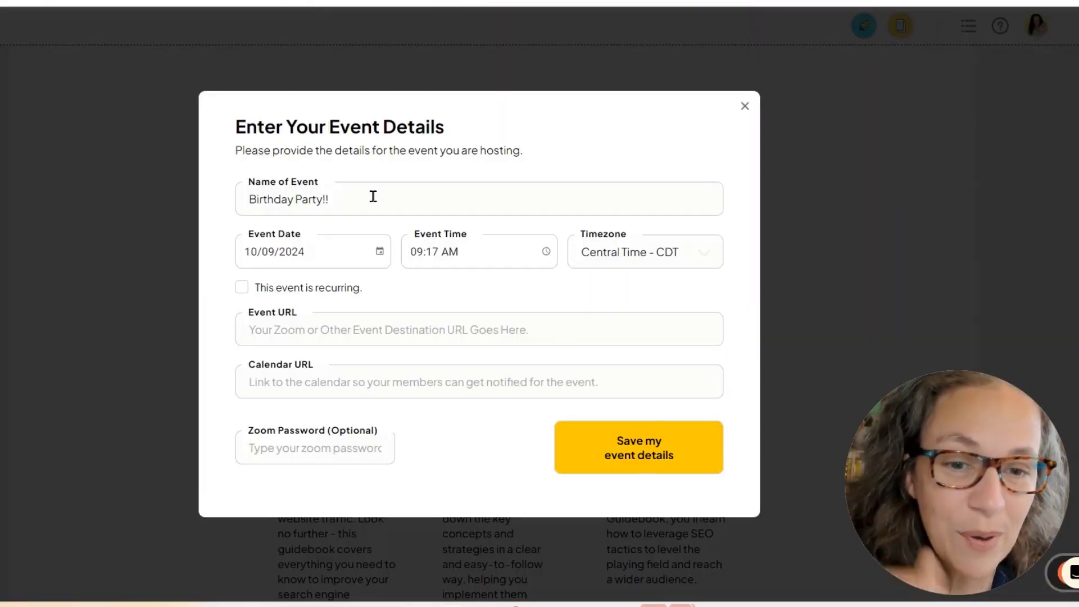
triple_click(374, 197)
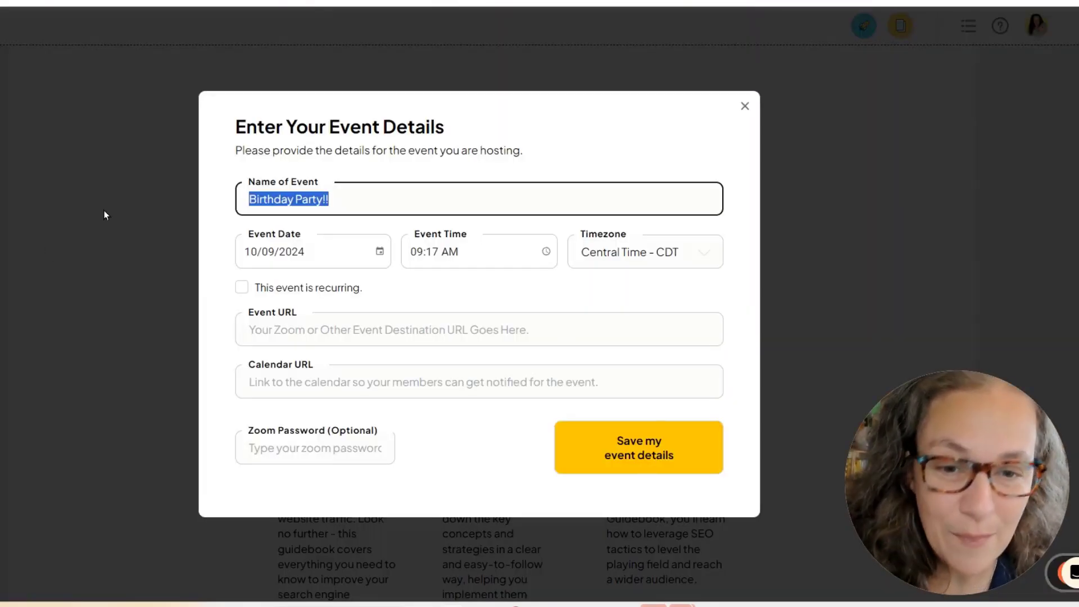
text(Small Business SEO Work)
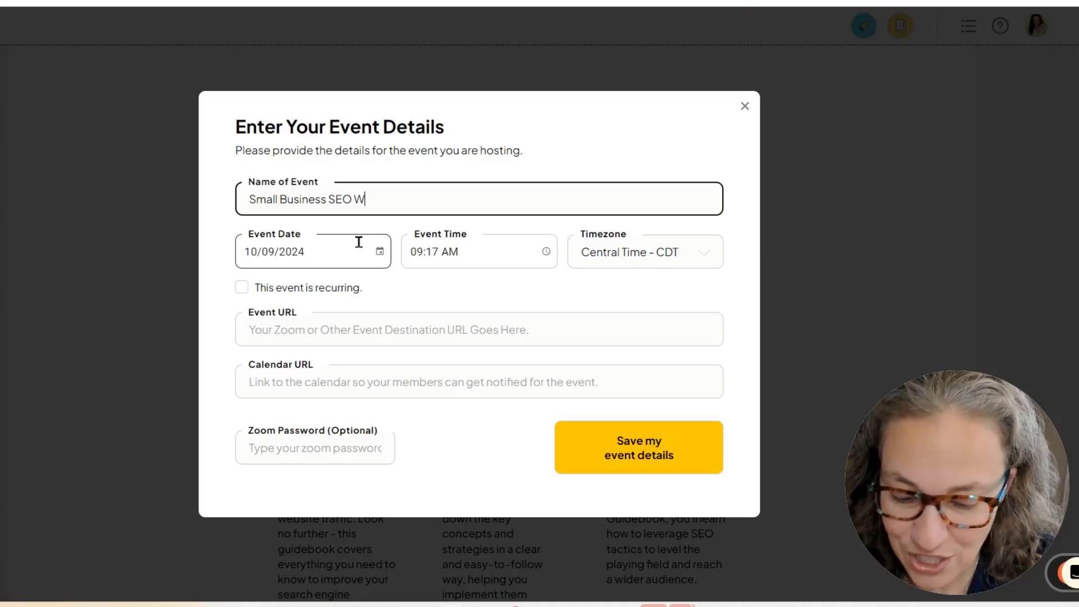
text(shop[)
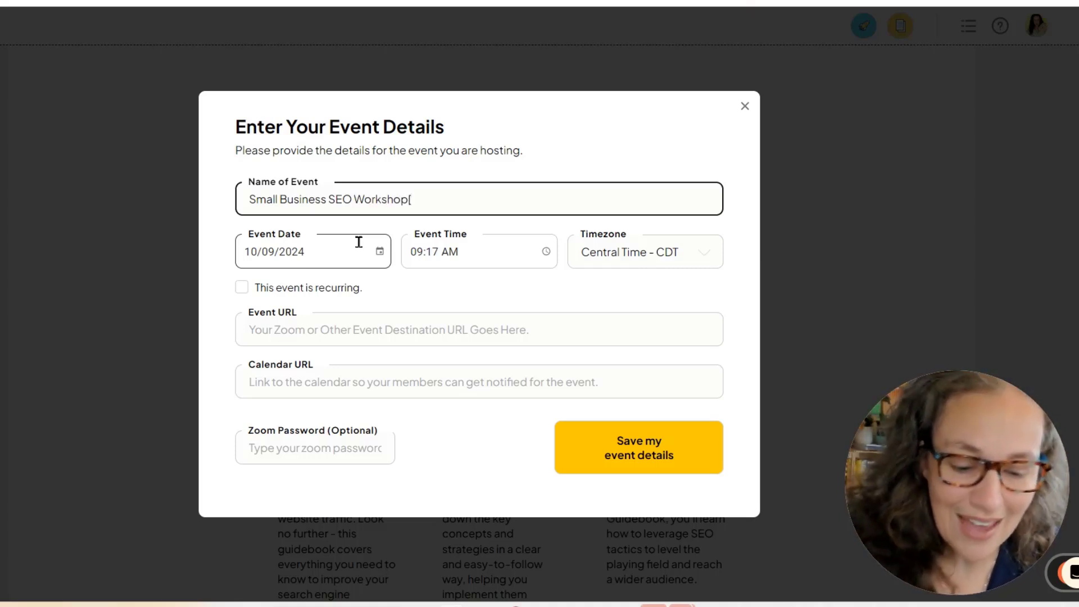
key(BackSpace)
Keep it one-time and fill the saved zoom.us event link and Google Calendar link.
click(242, 287)
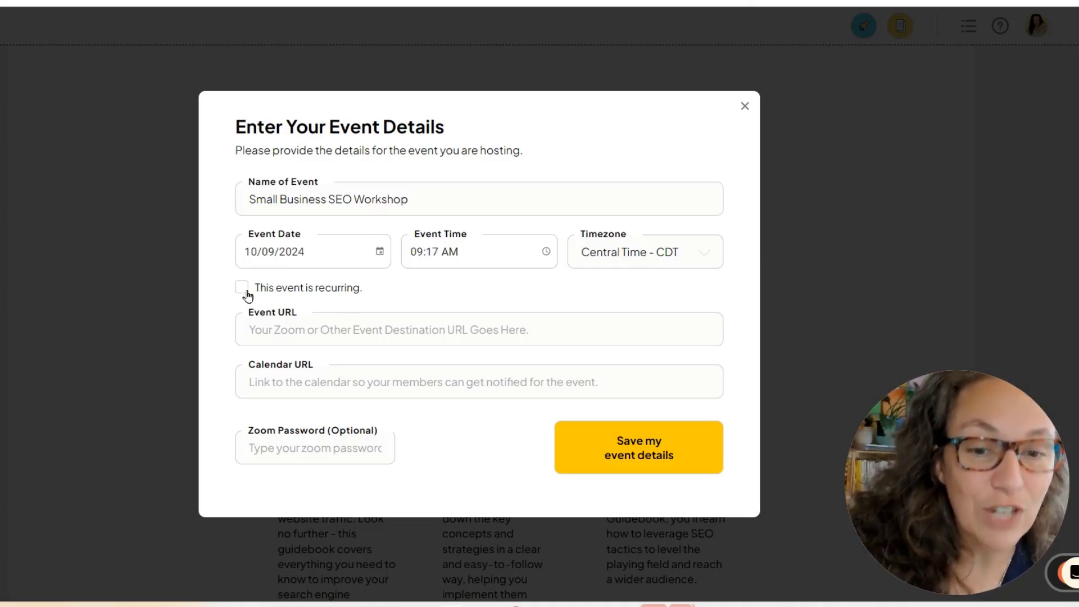
click(243, 288)
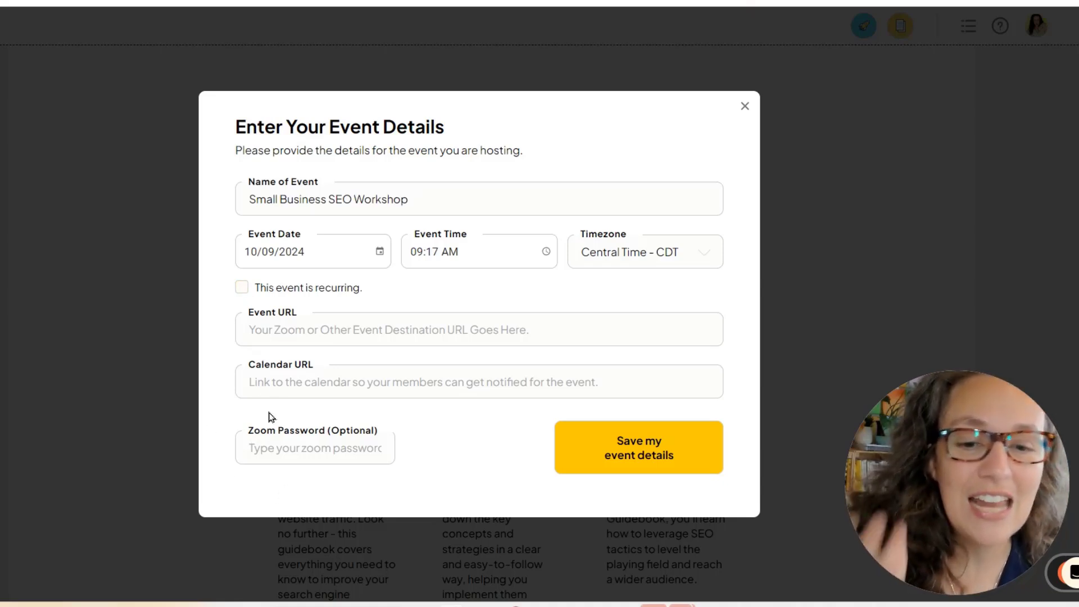
click(261, 332)
click(357, 369)
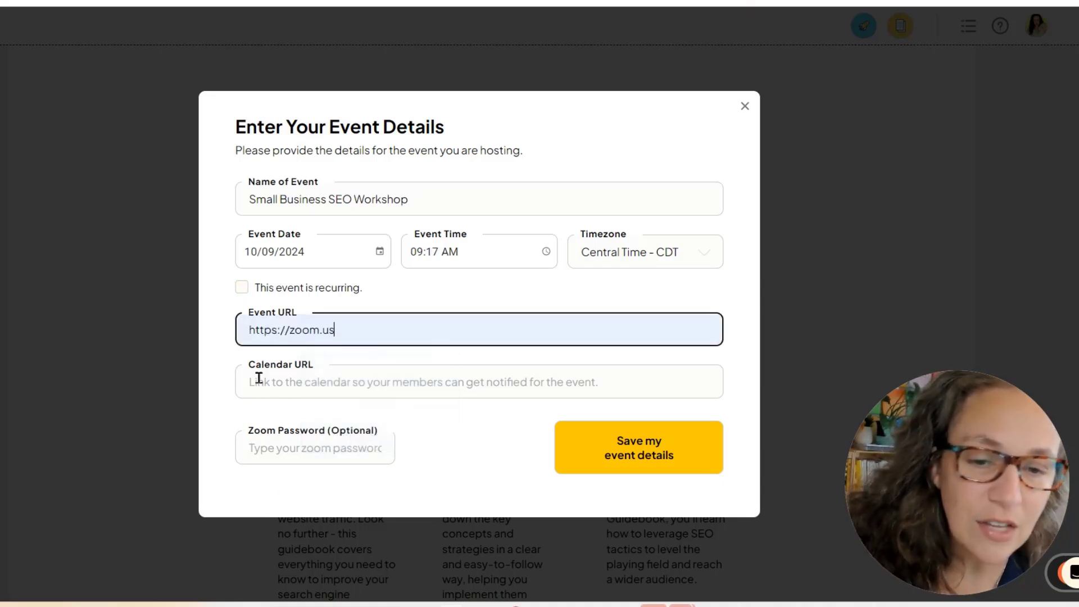
click(257, 379)
click(330, 443)
click(287, 460)
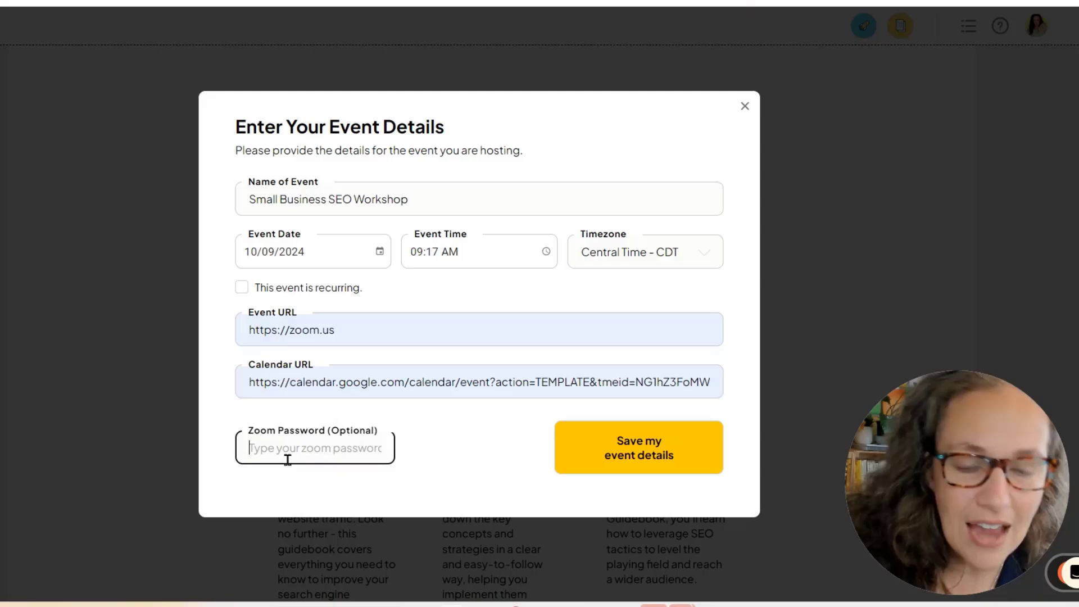
Save the event details and review the workshop section dated 10/09/2024, 09:17 AM CDT.
click(613, 446)
scroll(530, 248, down, 3)
scroll(530, 244, down, 2)
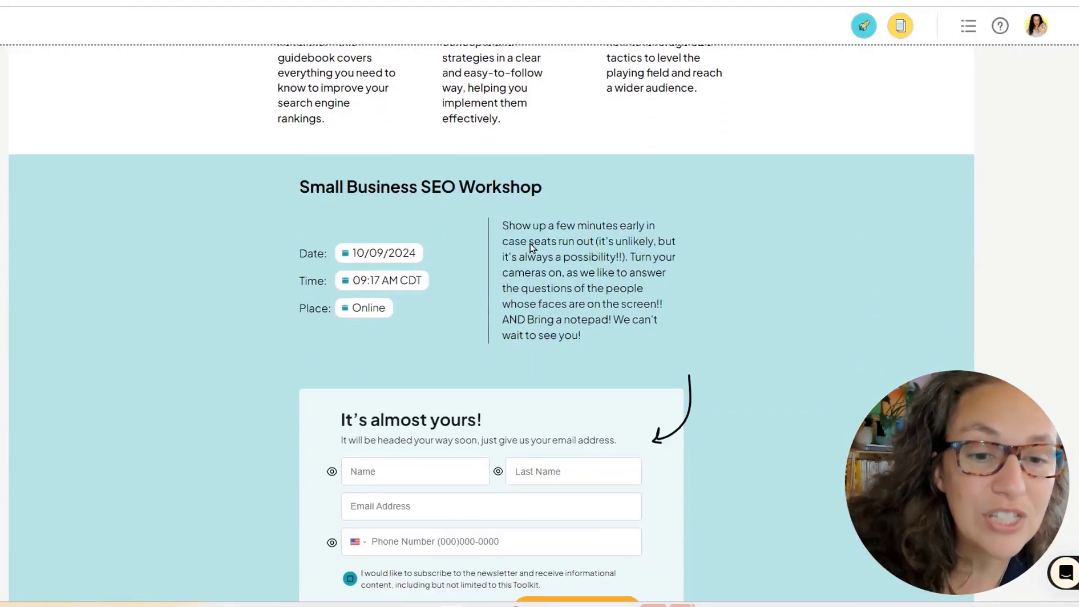
scroll(530, 244, down, 2)
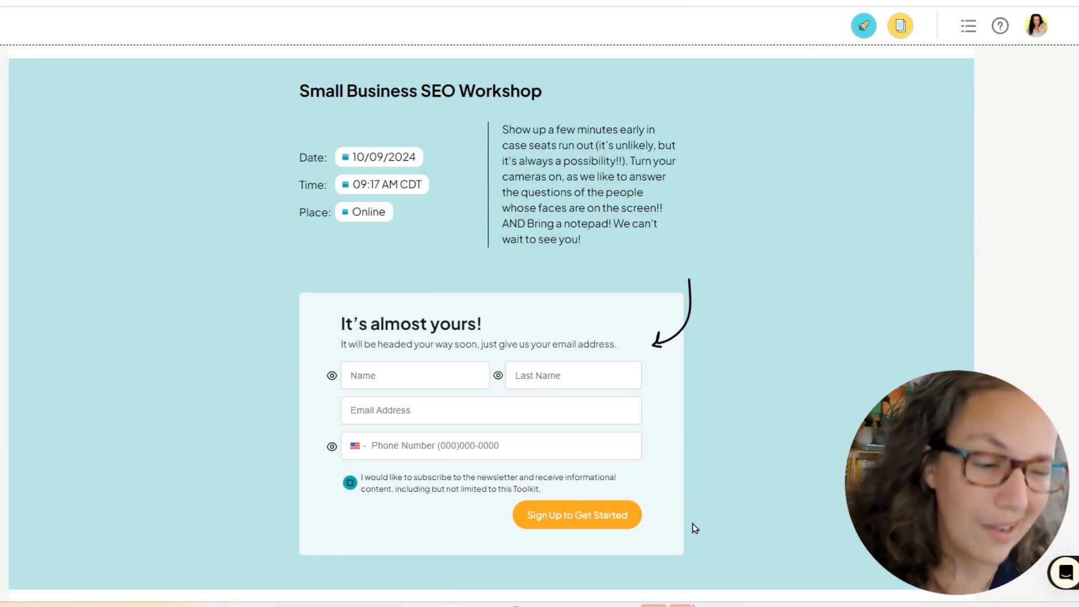
scroll(748, 477, up, 8)
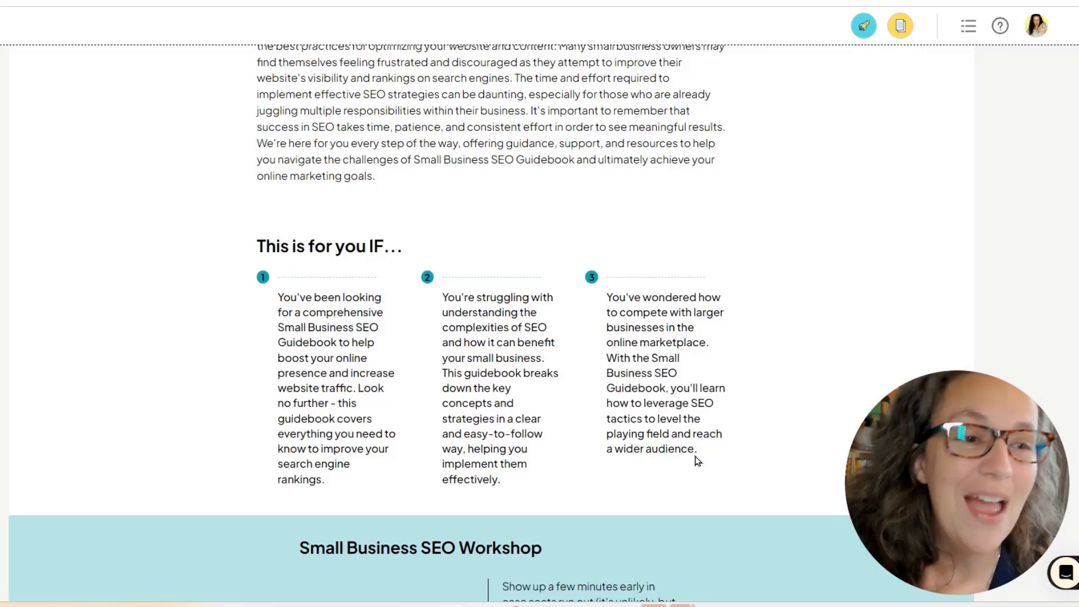
scroll(773, 230, up, 10)
Approve the offer page and the delivery page.
click(933, 145)
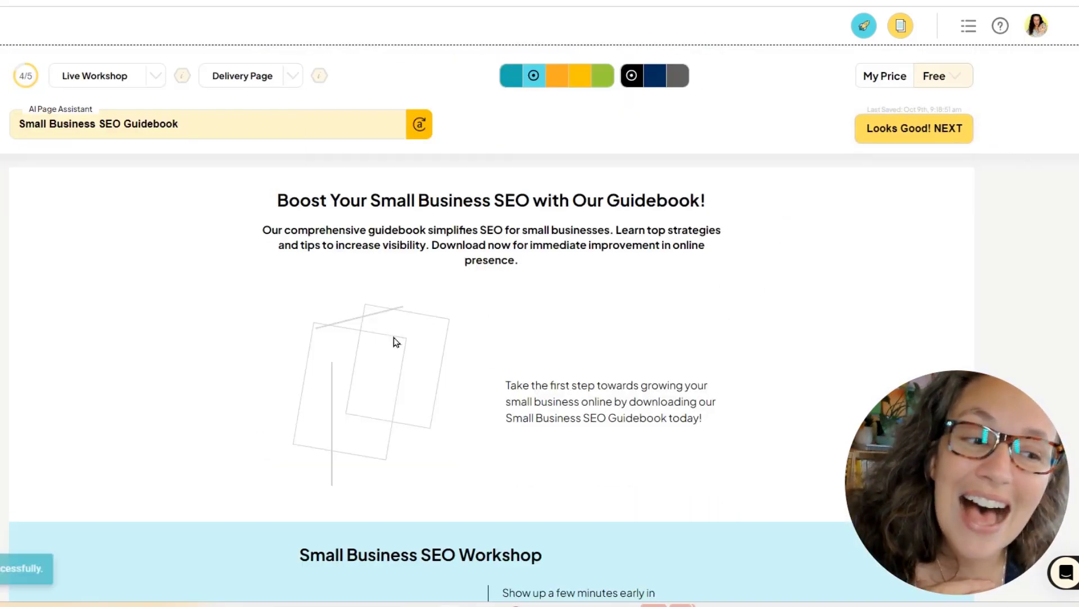
scroll(433, 332, down, 7)
scroll(439, 320, up, 5)
scroll(444, 306, up, 2)
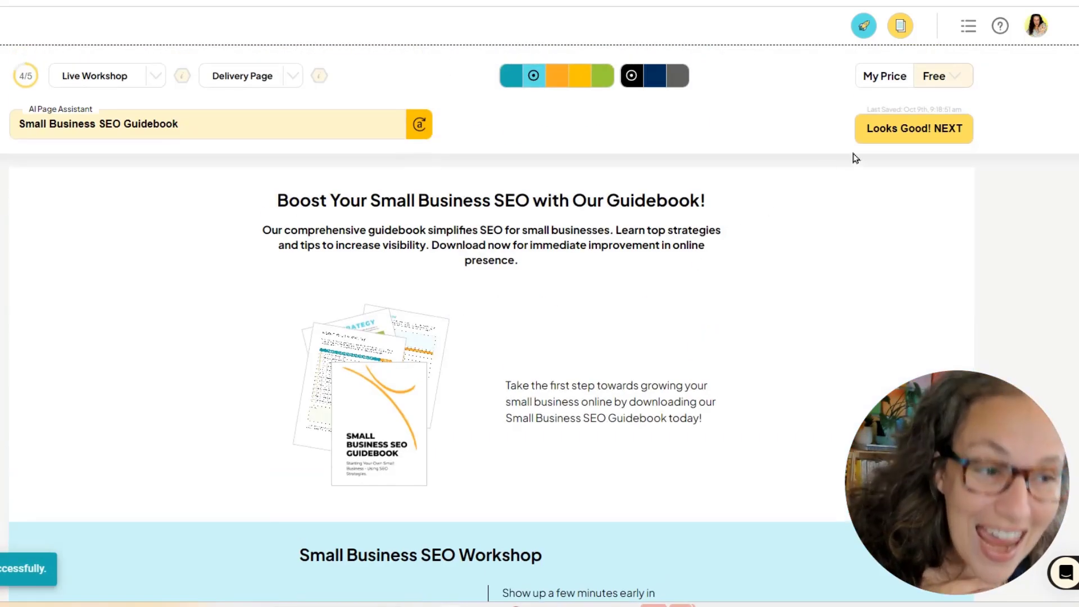
click(865, 137)
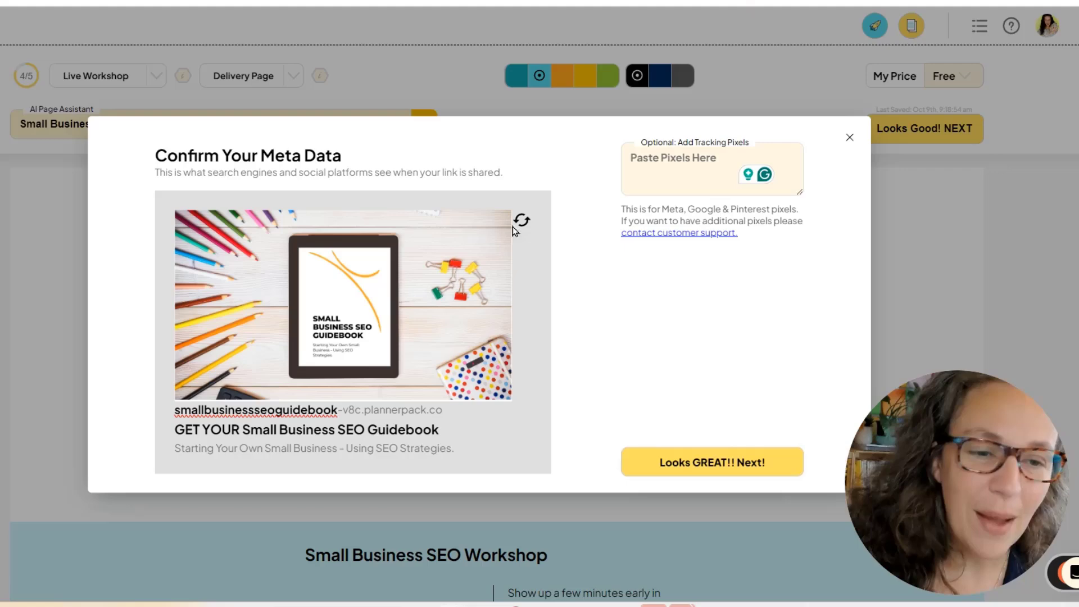
Regenerate the share image, change the slug to 'smallbusinessseoworkshop', and confirm the metadata.
click(521, 221)
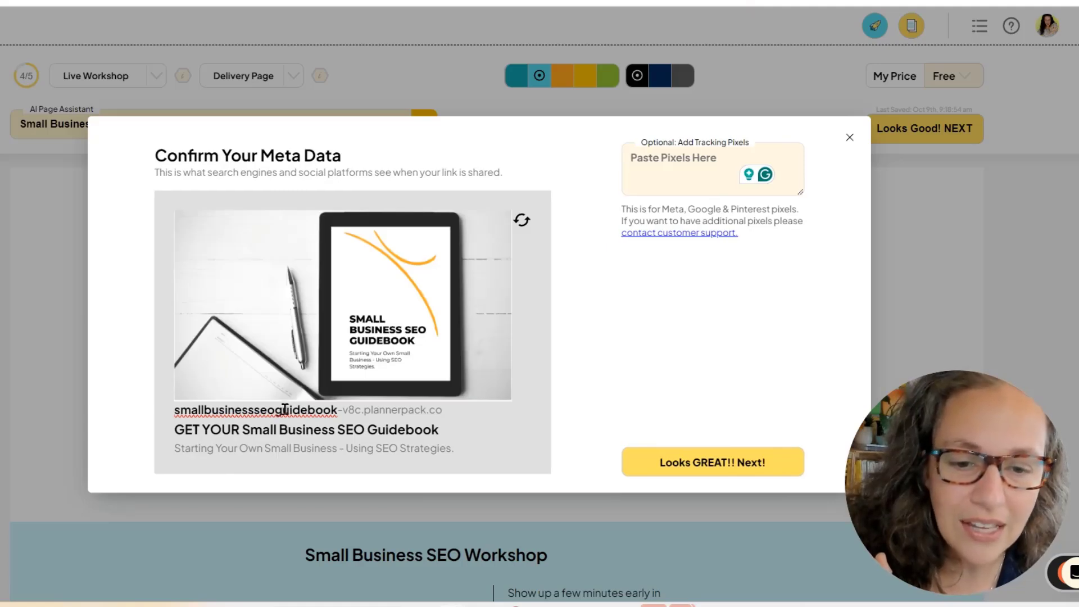
drag(274, 410, 336, 409)
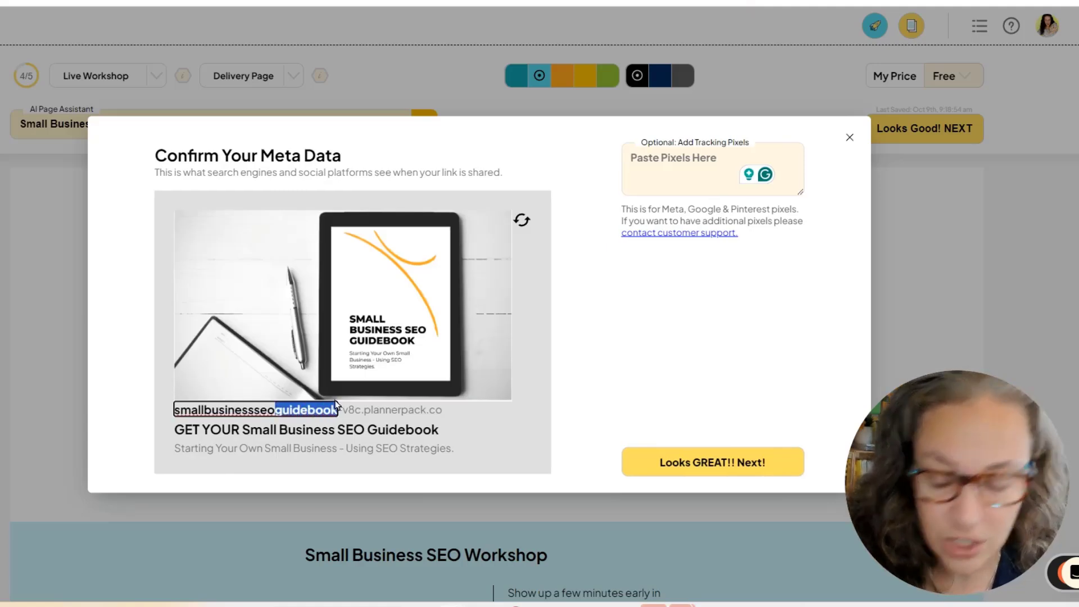
text(workshop)
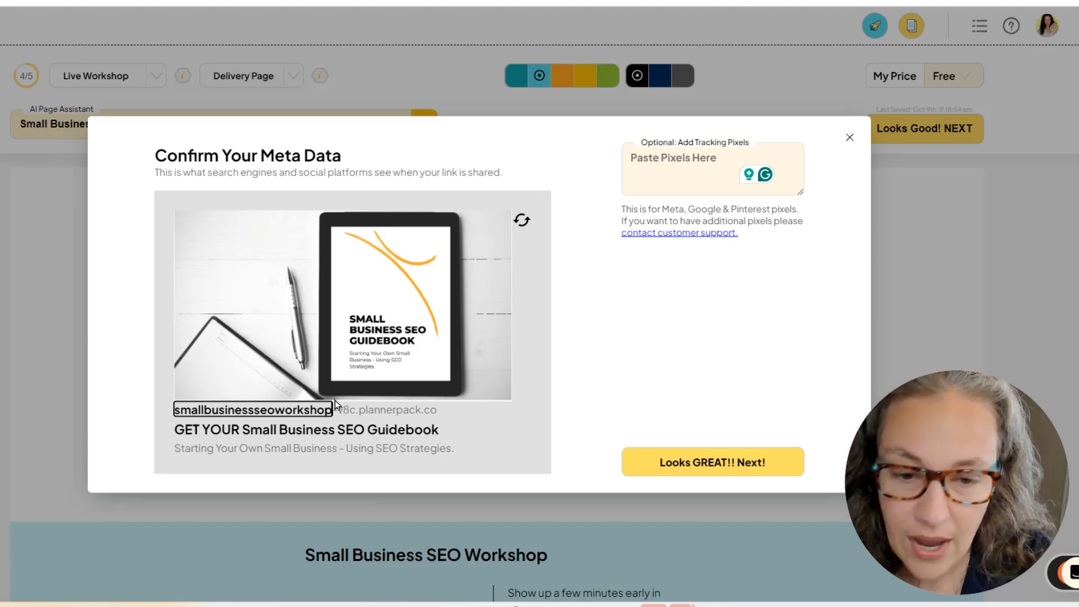
click(715, 463)
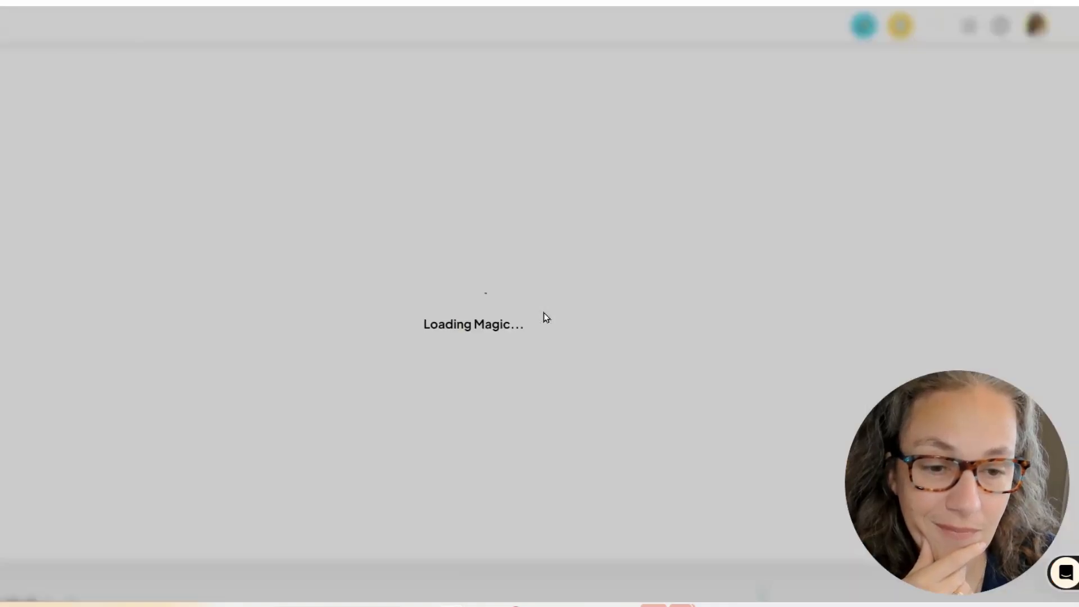
Review the workshop delivery email body, then publish the website and email.
scroll(256, 440, down, 2)
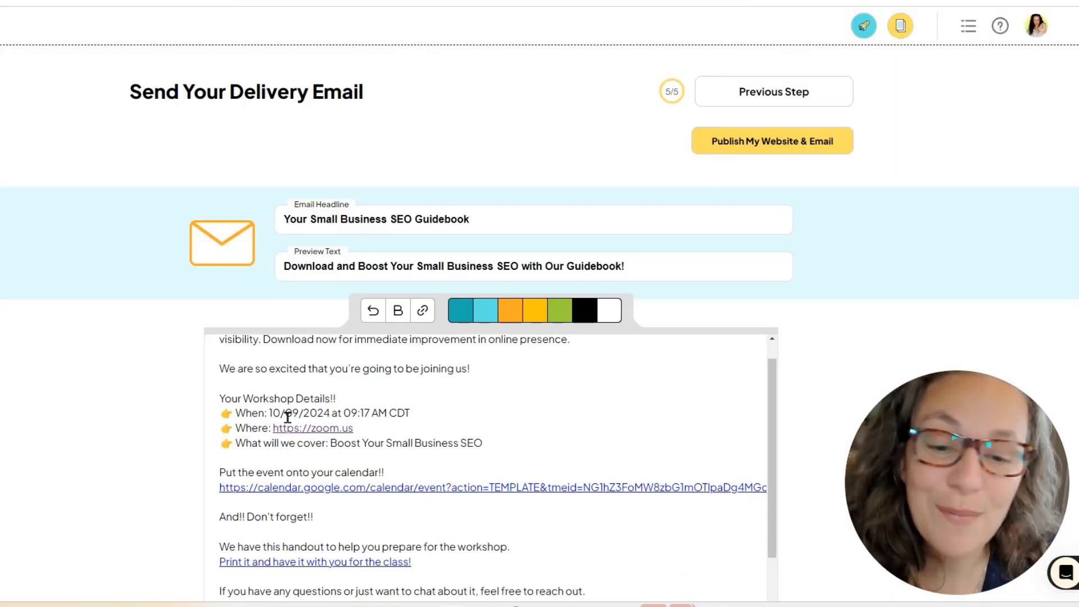
scroll(422, 475, down, 2)
scroll(421, 480, up, 3)
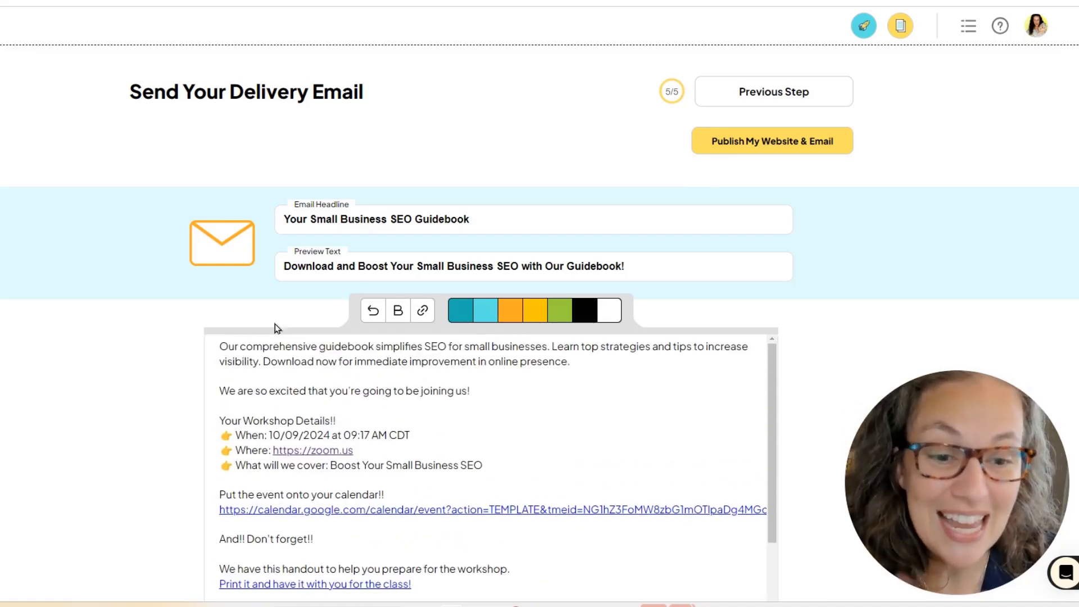
click(730, 148)
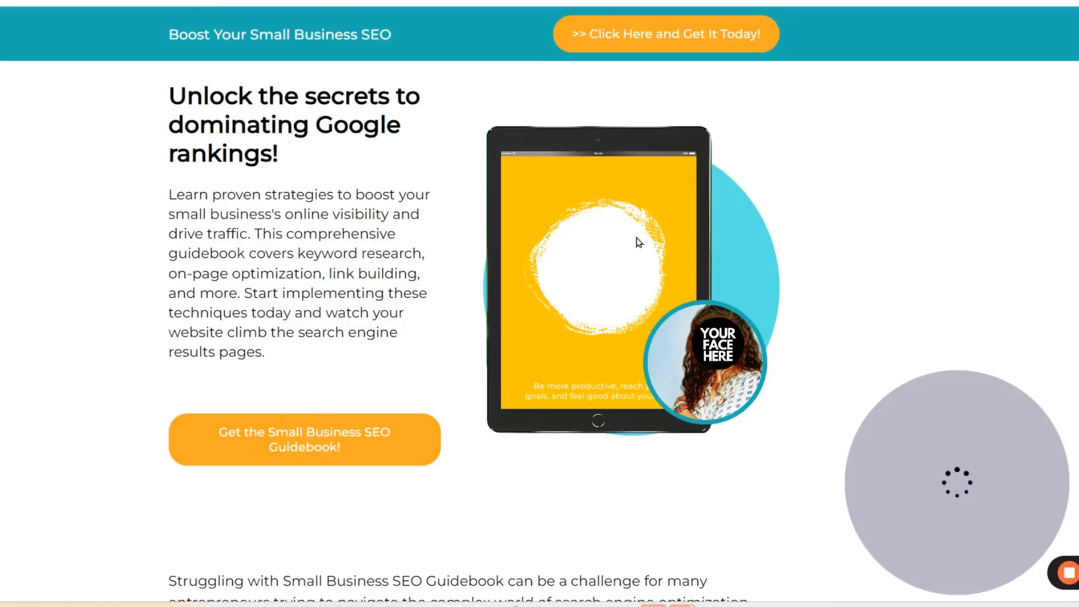
Submit a test signup on the live sales page with an autofilled name and newsletter consent.
scroll(639, 242, down, 10)
scroll(648, 332, down, 10)
scroll(645, 313, down, 8)
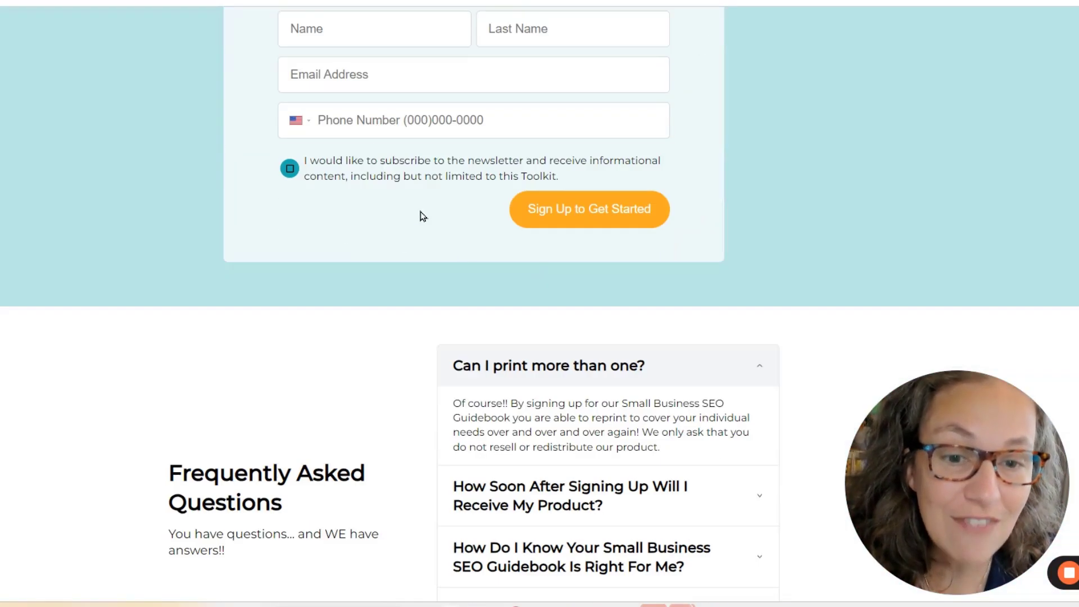
click(330, 38)
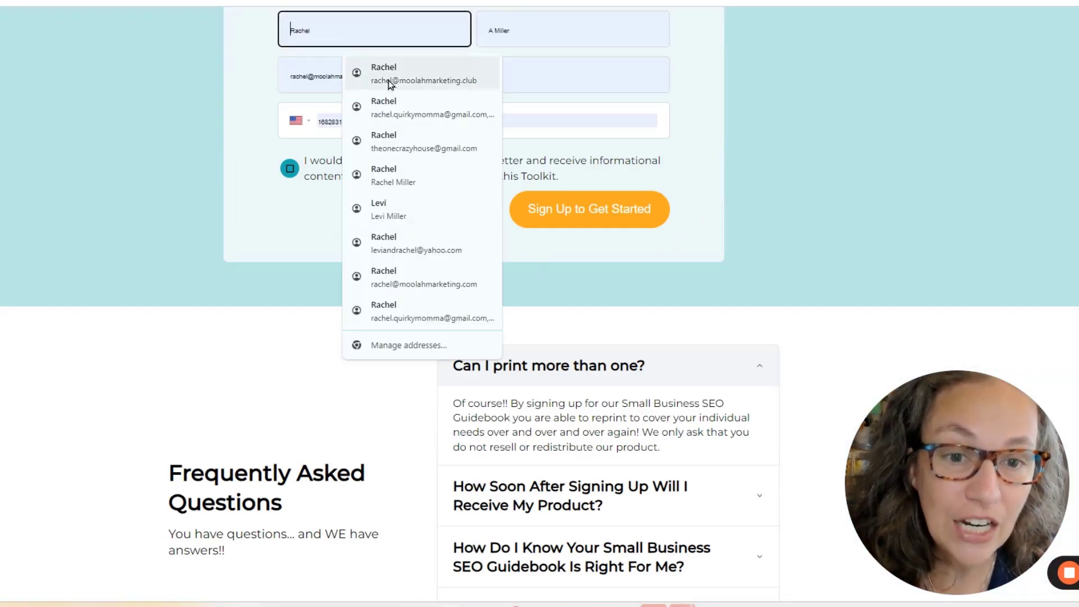
click(449, 115)
click(289, 168)
click(550, 209)
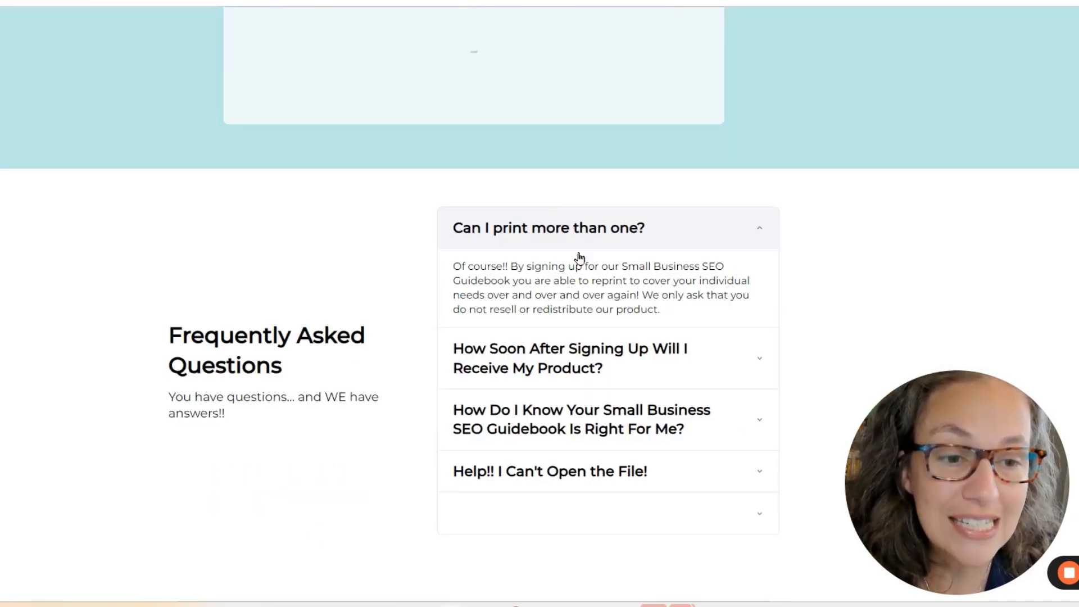
right_click(109, 2)
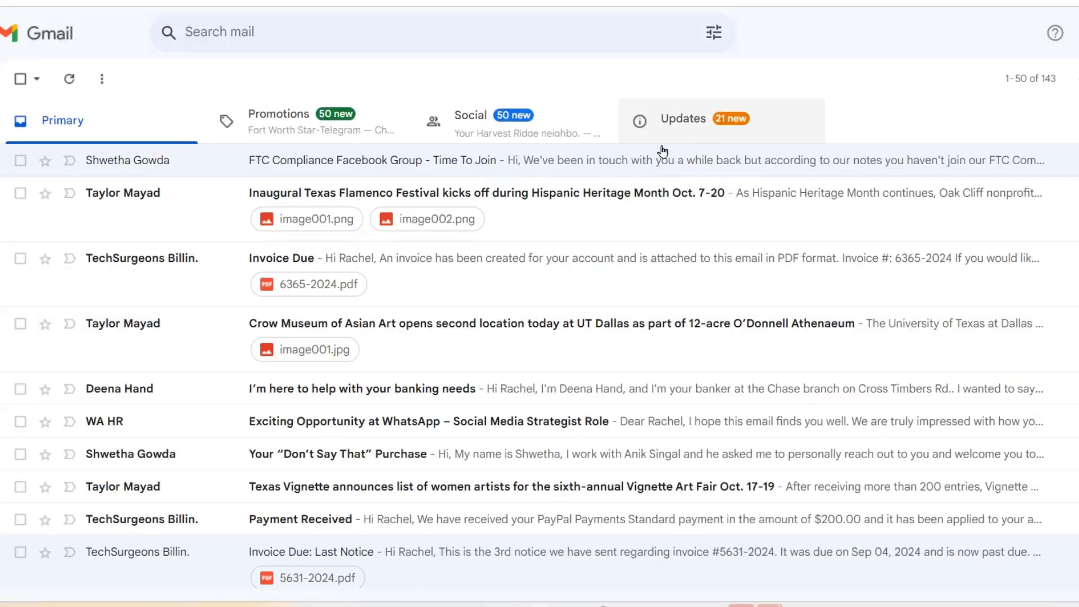
Check Gmail's Updates tab for the 'Your Small Business SEO Guidebook' delivery email.
click(660, 127)
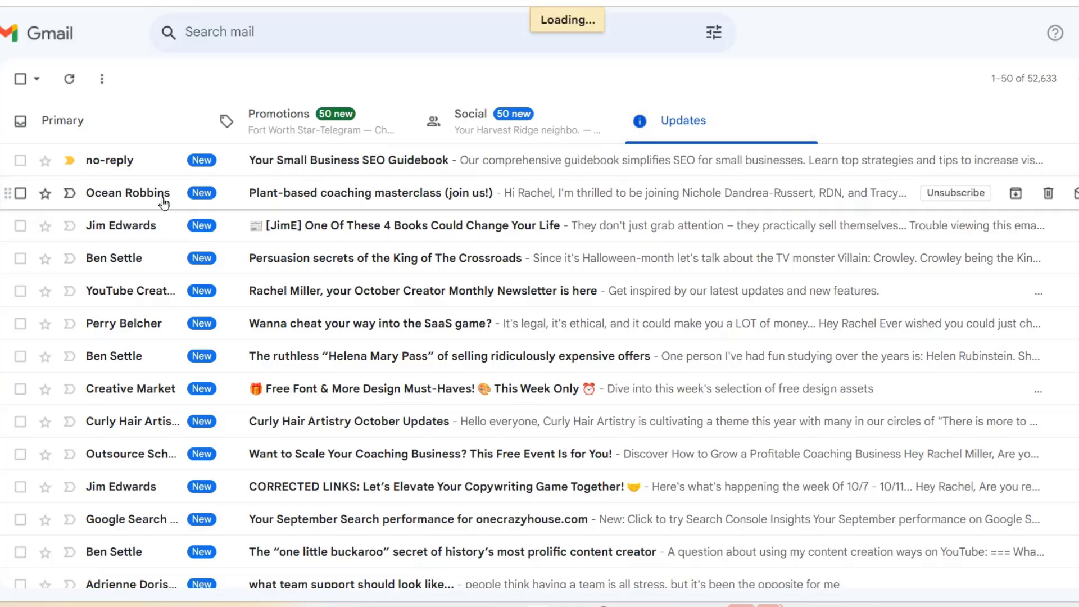